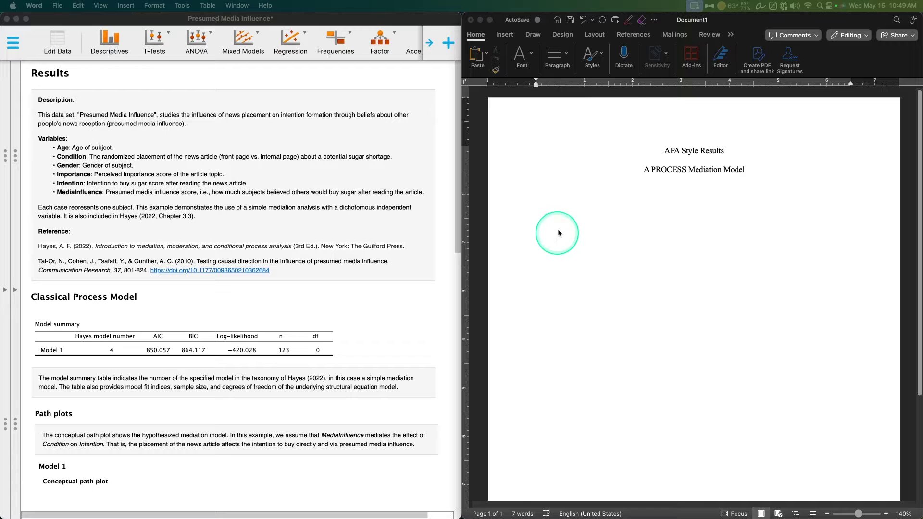
- Select the subtitle 'A PROCESS Mediation Model' and place the cursor on a new line below it
left_click_drag(643, 170, 748, 170)
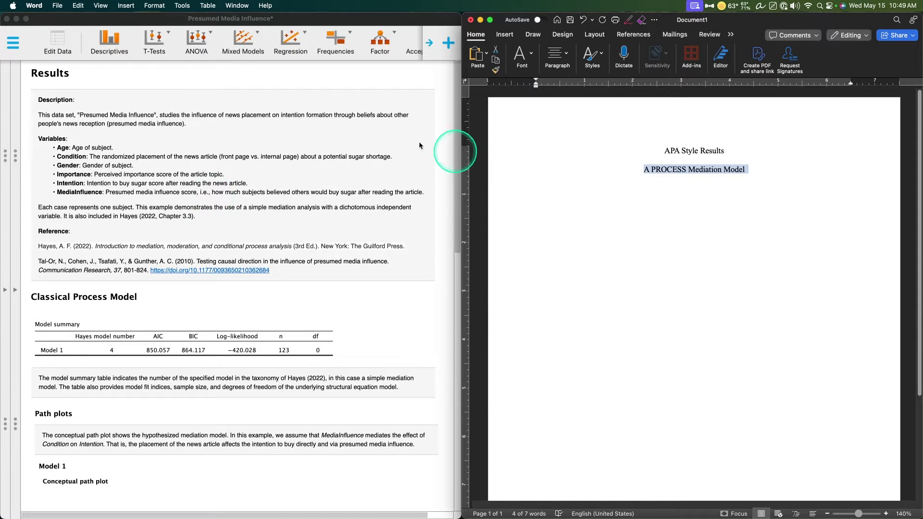
scroll(172, 319, "down", 1)
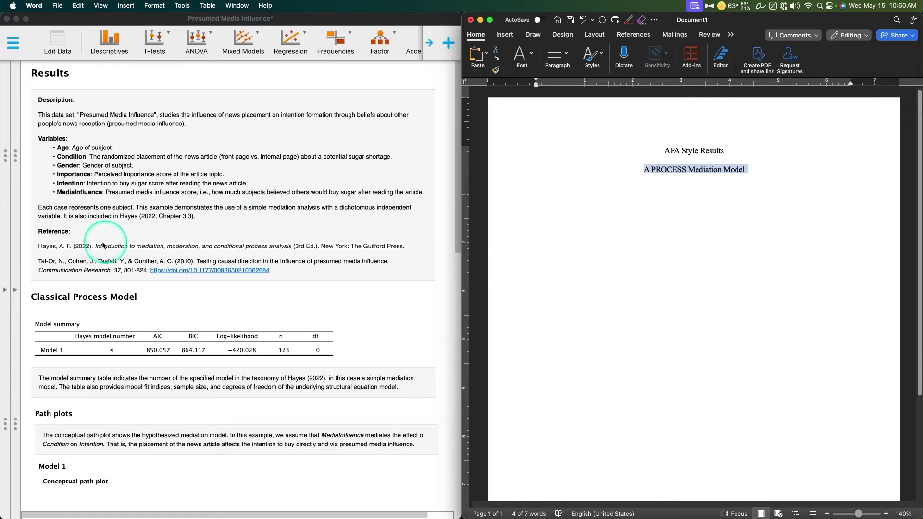
scroll(125, 231, "down", 15)
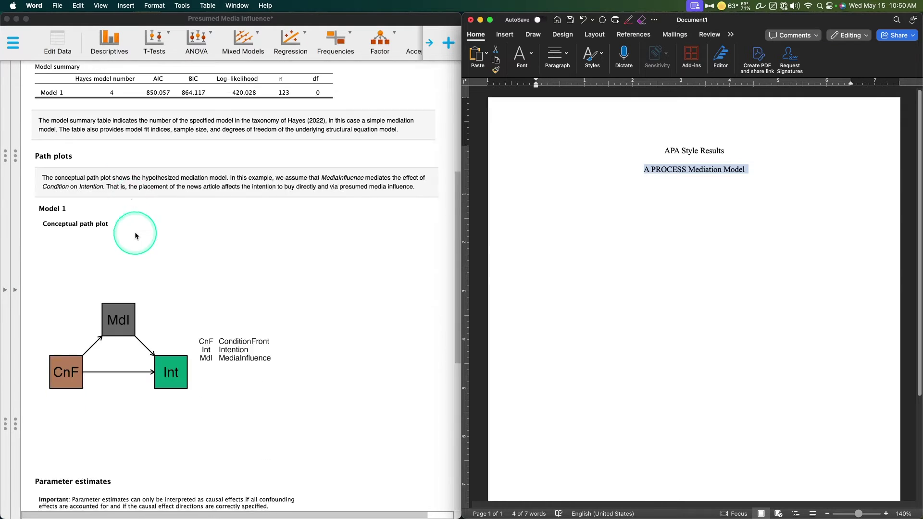
scroll(137, 236, "up", 20)
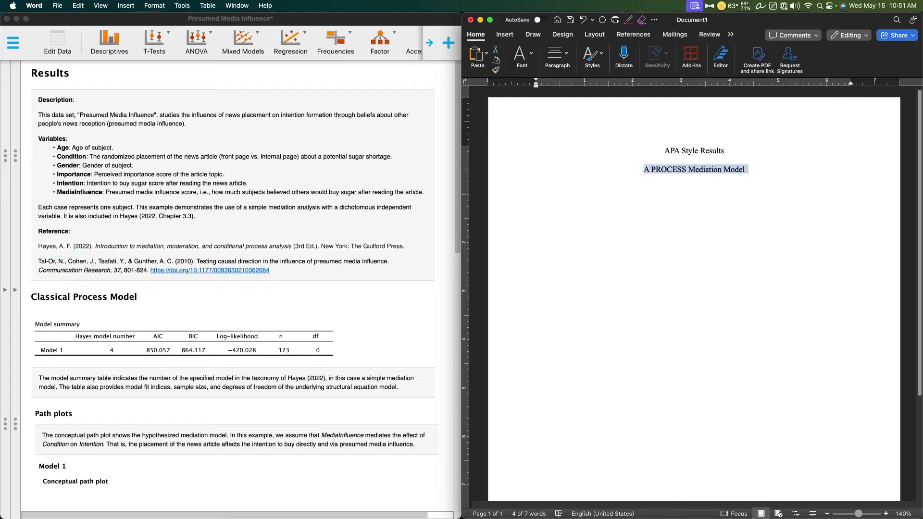
left_click(787, 208)
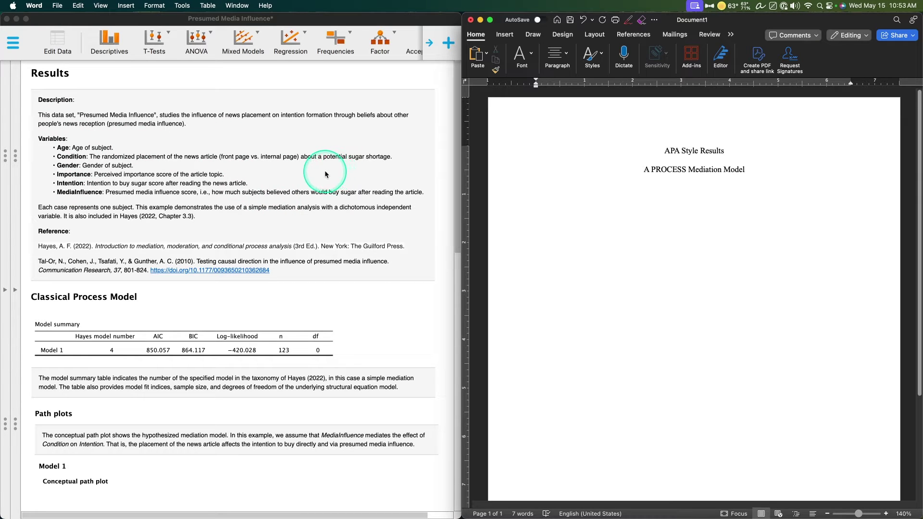
- Scroll the JASP output down to the parameter estimates for the path coefficients and mediation effects
scroll(324, 173, "down", 10)
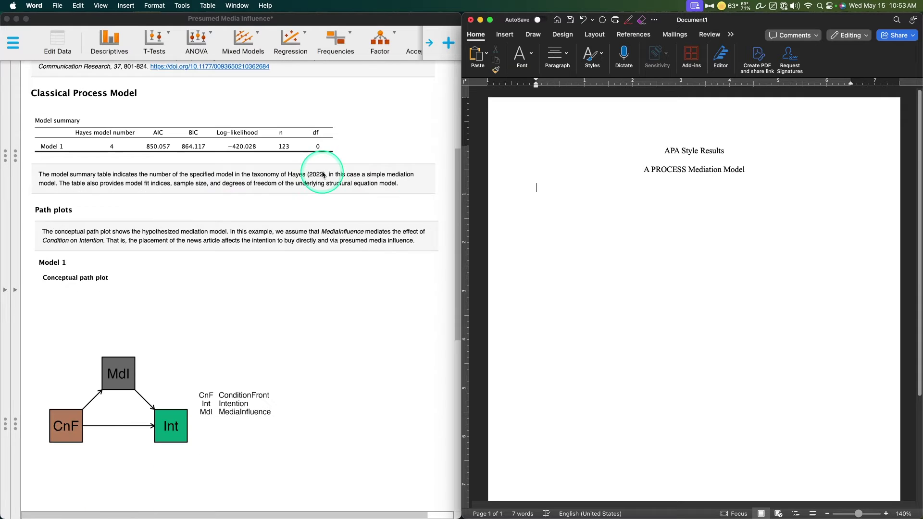
scroll(336, 216, "down", 7)
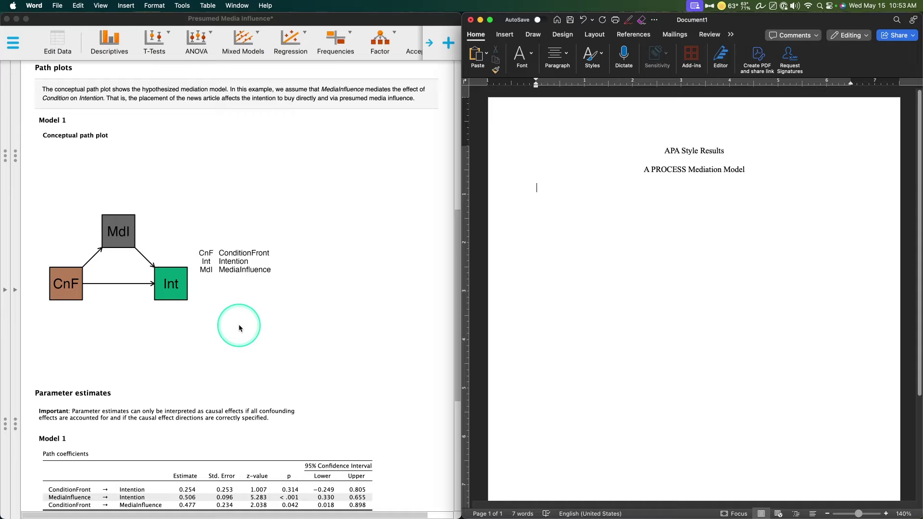
scroll(234, 317, "up", 1)
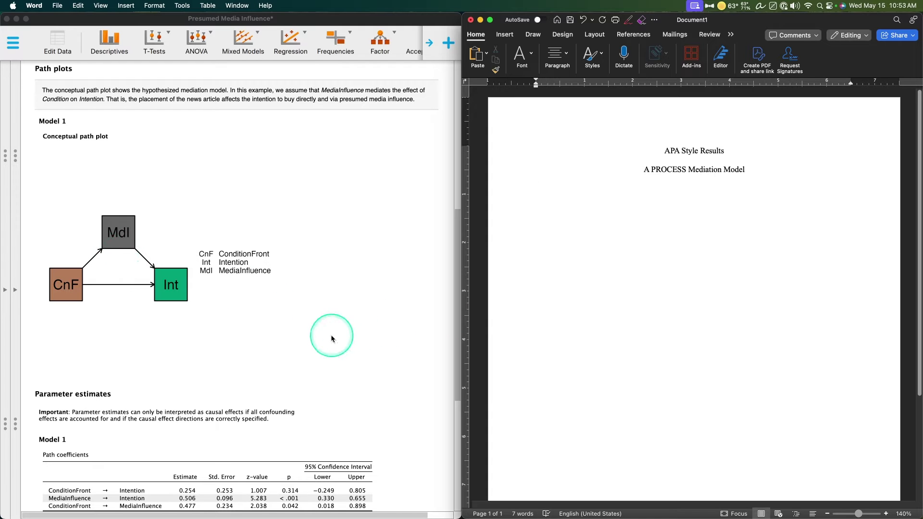
scroll(247, 274, "up", 10)
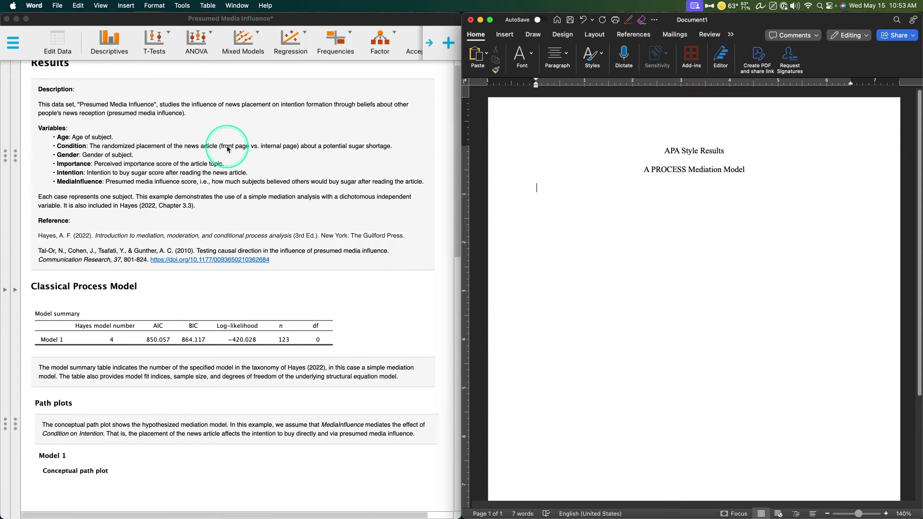
scroll(221, 143, "down", 12)
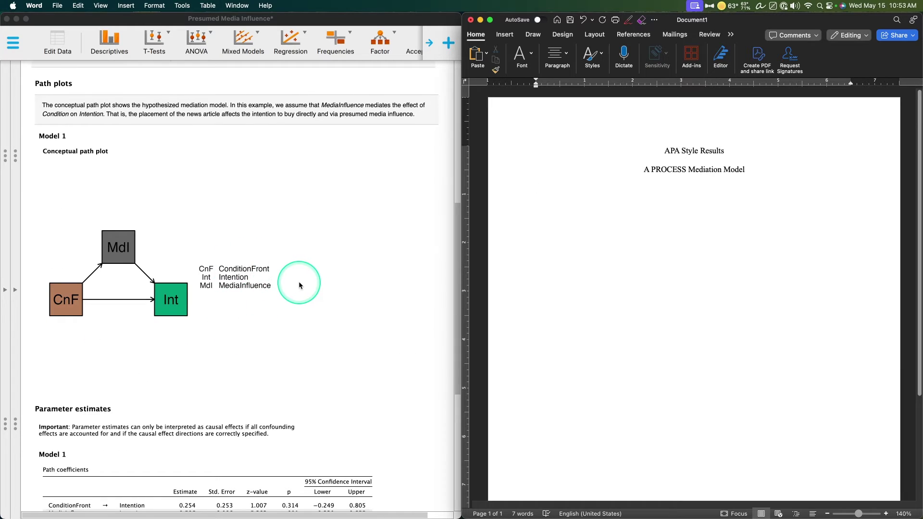
scroll(299, 281, "up", 12)
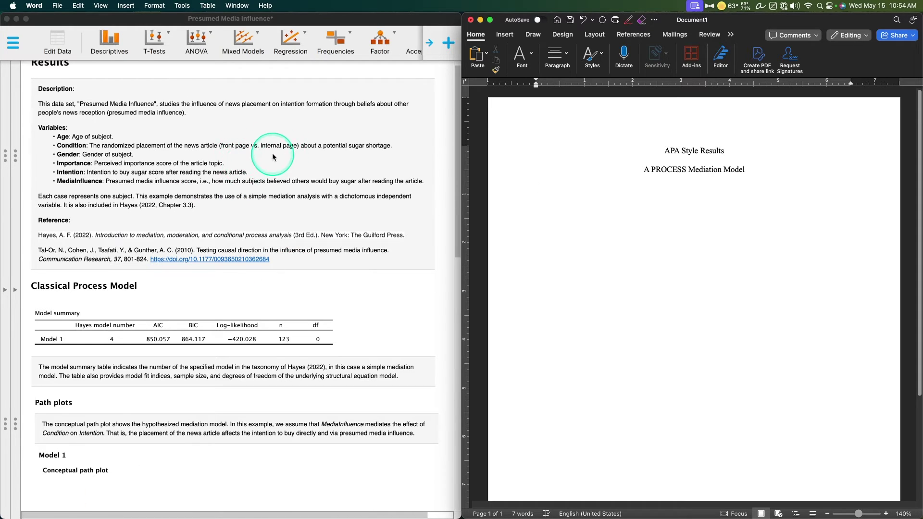
scroll(280, 148, "down", 15)
scroll(300, 249, "up", 4)
scroll(283, 183, "up", 4)
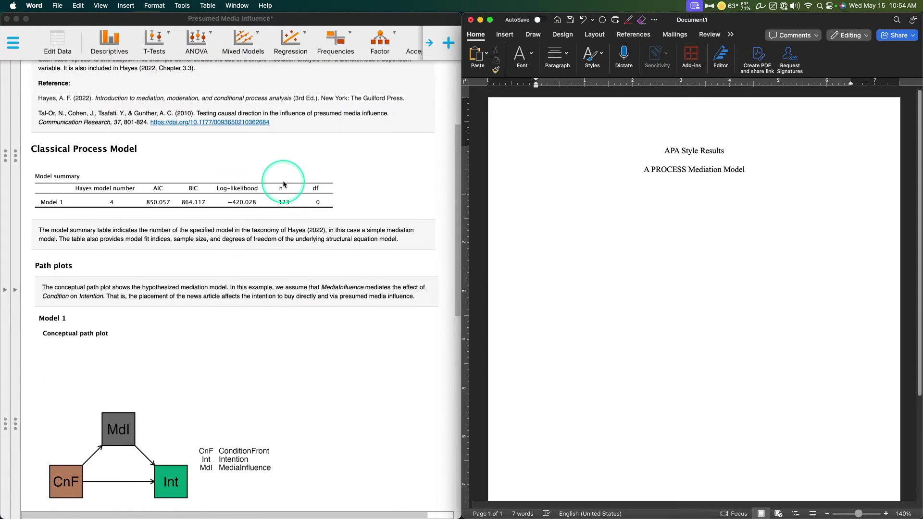
scroll(283, 183, "up", 5)
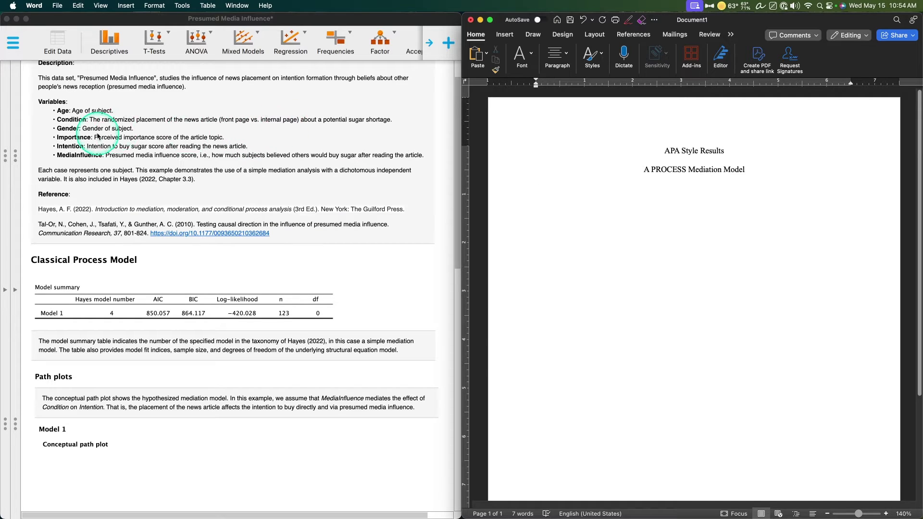
scroll(117, 481, "down", 5)
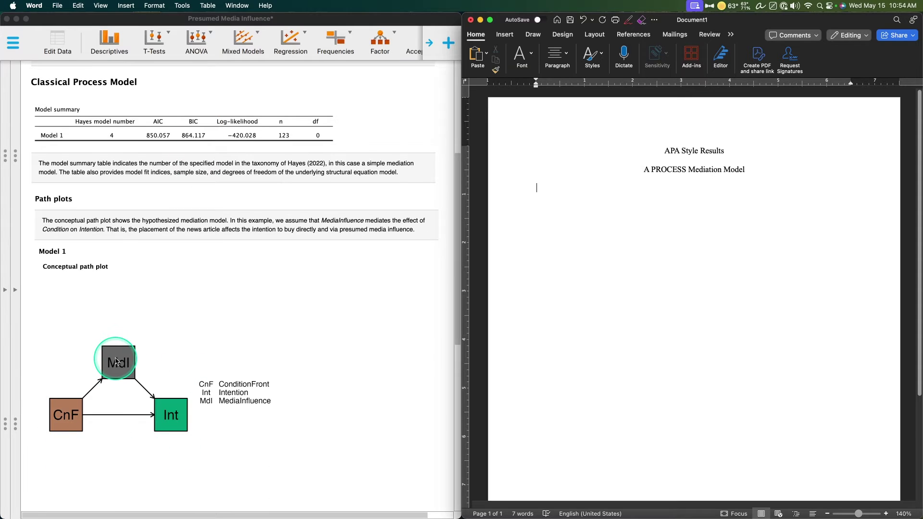
scroll(117, 412, "up", 5)
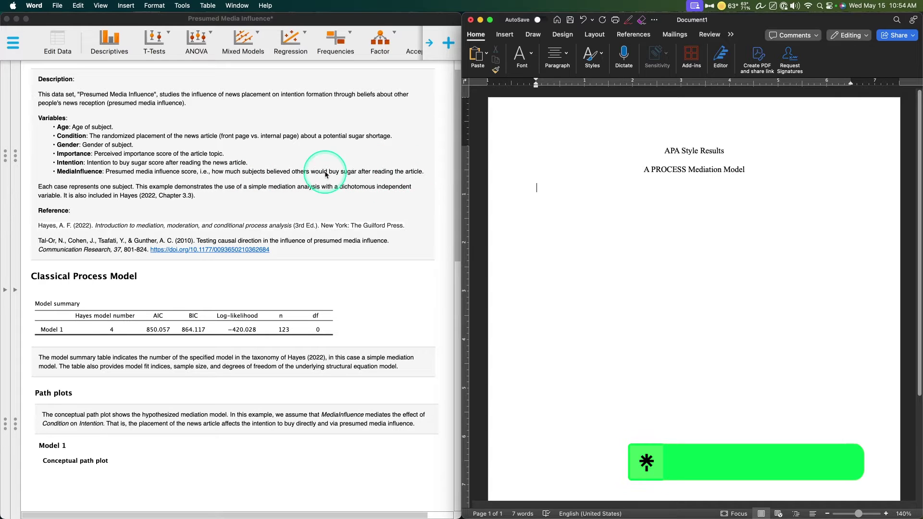
scroll(269, 187, "down", 1)
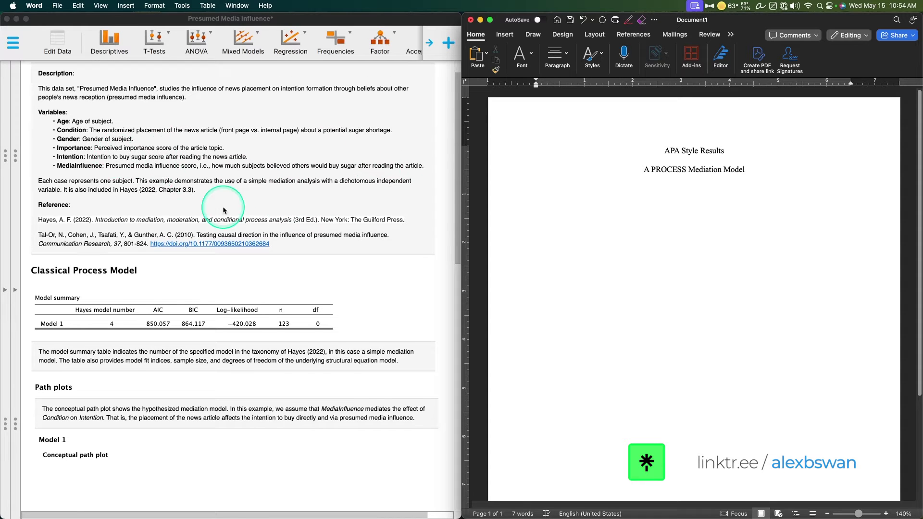
scroll(207, 153, "down", 5)
scroll(187, 385, "up", 4)
scroll(182, 390, "up", 3)
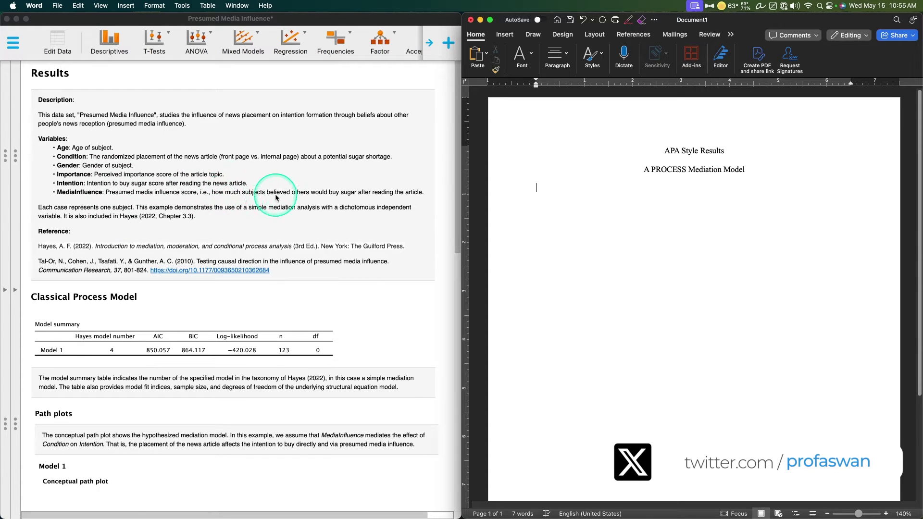
scroll(268, 208, "down", 1)
scroll(268, 208, "down", 10)
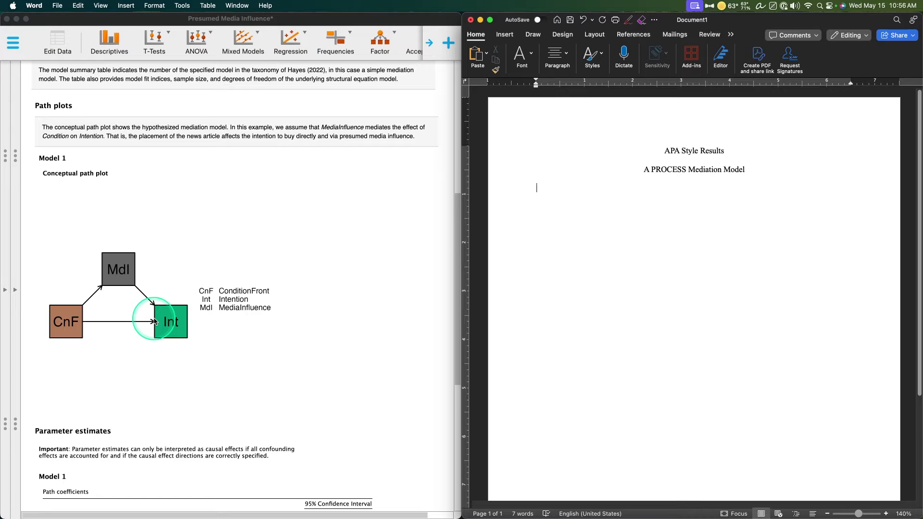
scroll(221, 315, "down", 10)
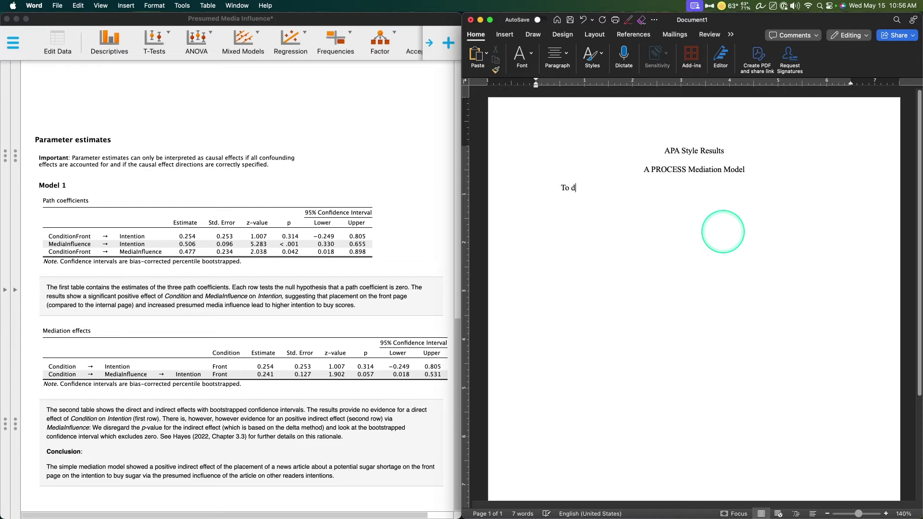
- Write the opening clause about media influence on article placement and the readers' intention, fixing typos
type("termine the mediation effects of media influe")
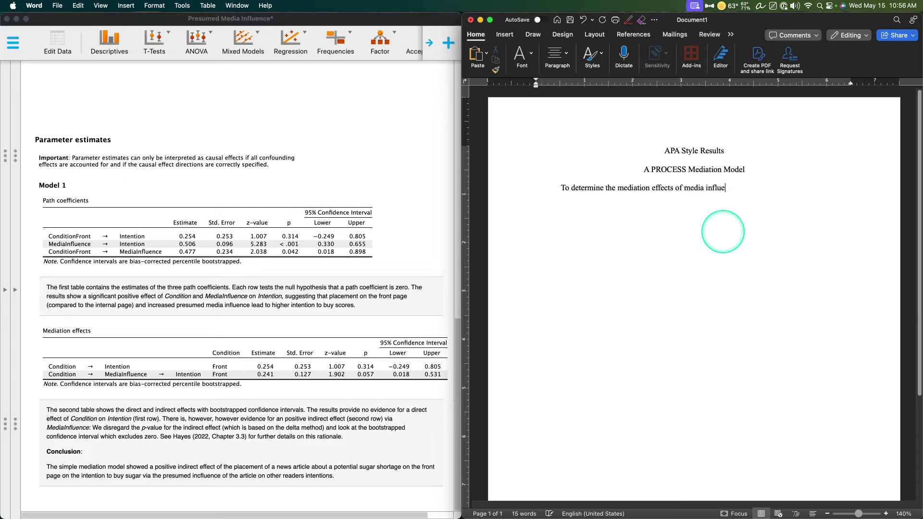
type("nce on the relationship between article place ")
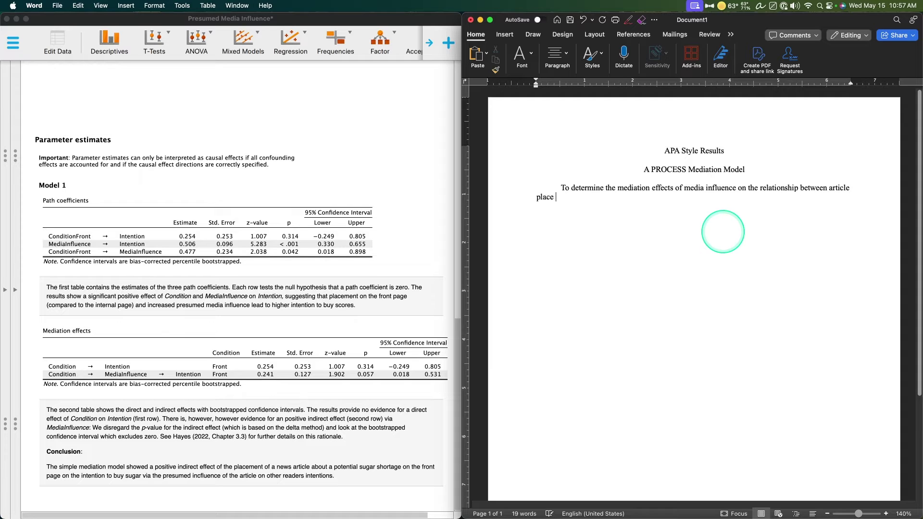
type("(e.g., front page or inter")
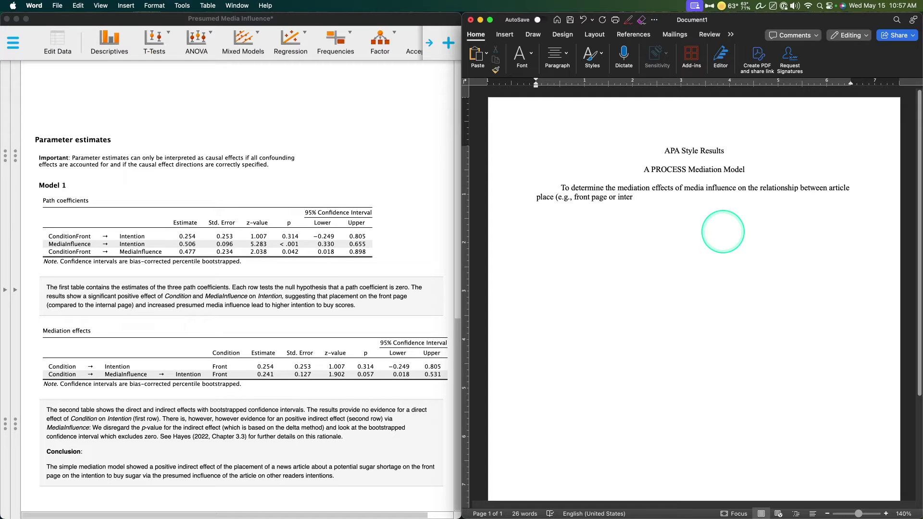
type("ior page)")
left_click(555, 197)
type("mewnt")
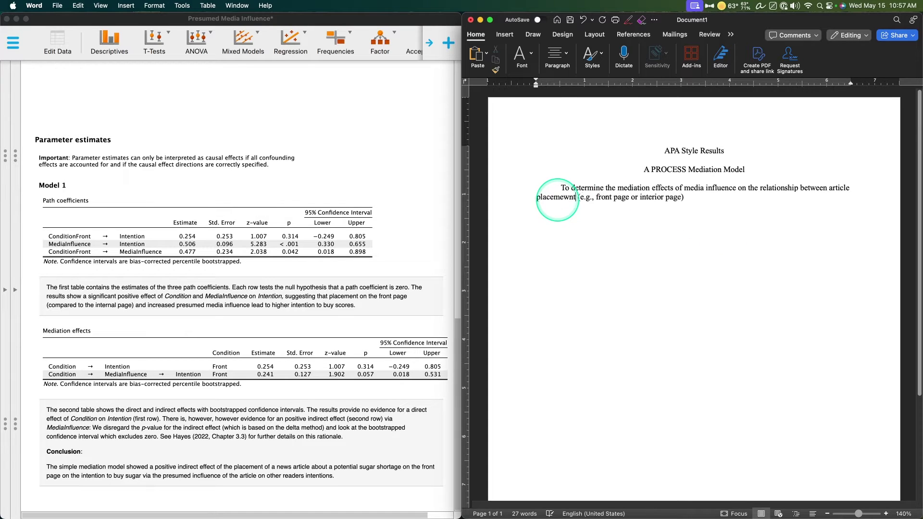
key("BackSpace")
key("BackSpace")
key("BackSpace")
type("nt")
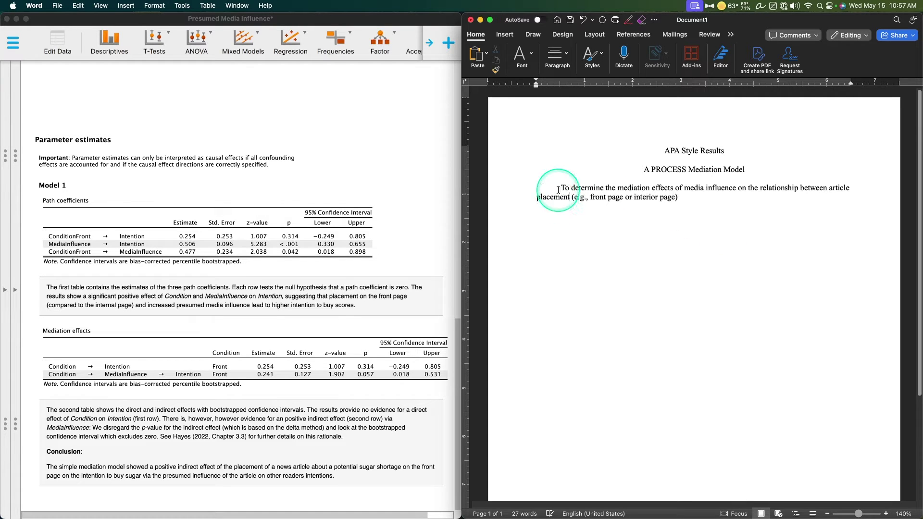
type(" and the reader")
type("s' intett")
- Finish with 'a PROCESS mediation model was conducted… yielded these basic but important results' and begin 'For the direct path of Condition'
key("BackSpace")
key("BackSpace")
type("ntion to")
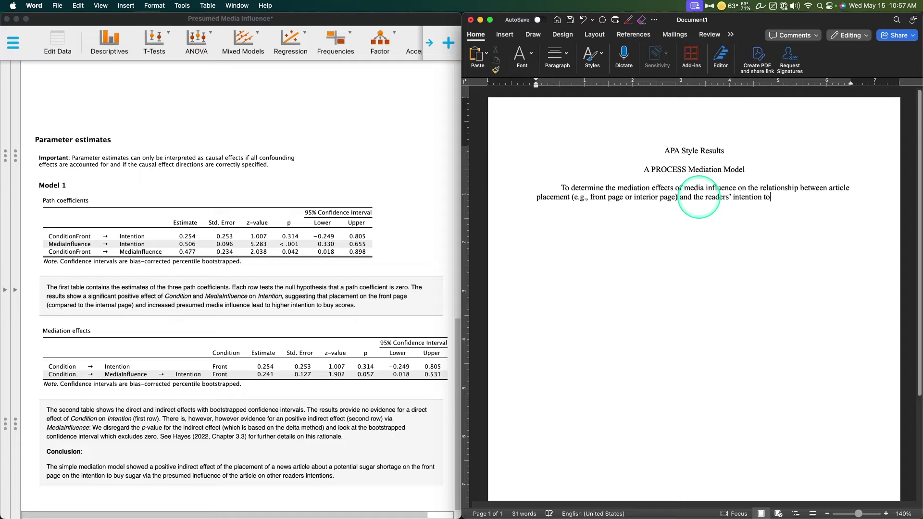
type(" purchase sugar, a PROCE")
type("SS med")
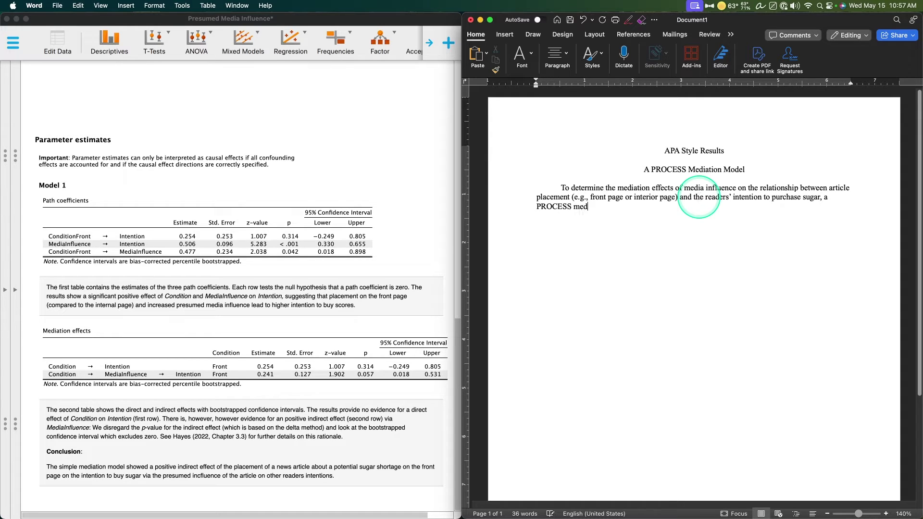
type("iation model was conducted. The path analysis model yieldfed the")
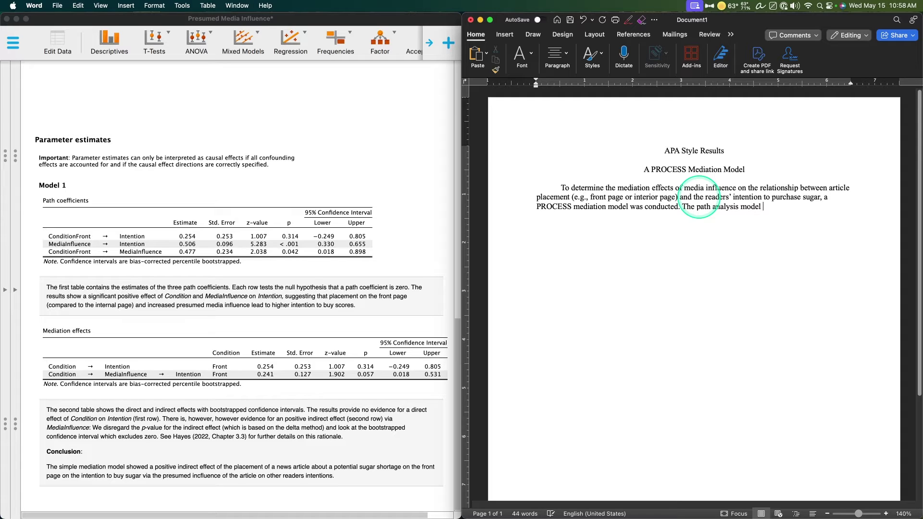
key("BackSpace")
key("BackSpace")
key("BackSpace")
key("BackSpace")
key("BackSpace")
key("BackSpace")
key("BackSpace")
key("BackSpace")
type("ed these basic but important results.")
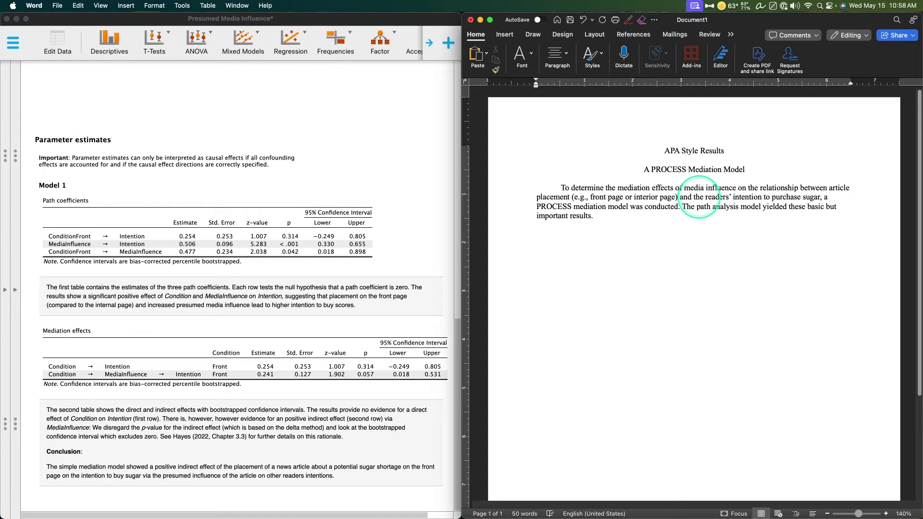
type("For the direct path of Condition")
- Add '; Condition' and '(Intention)' labels, then continue 'on Intention, the model revealed a nonsignificant relationship,'
left_click(675, 197)
type("; Condition")
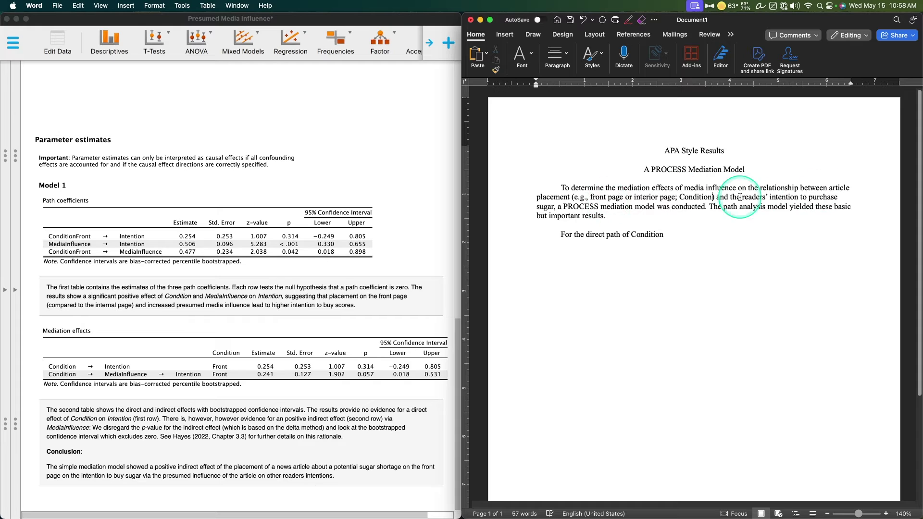
left_click(554, 207)
type("(Intention)")
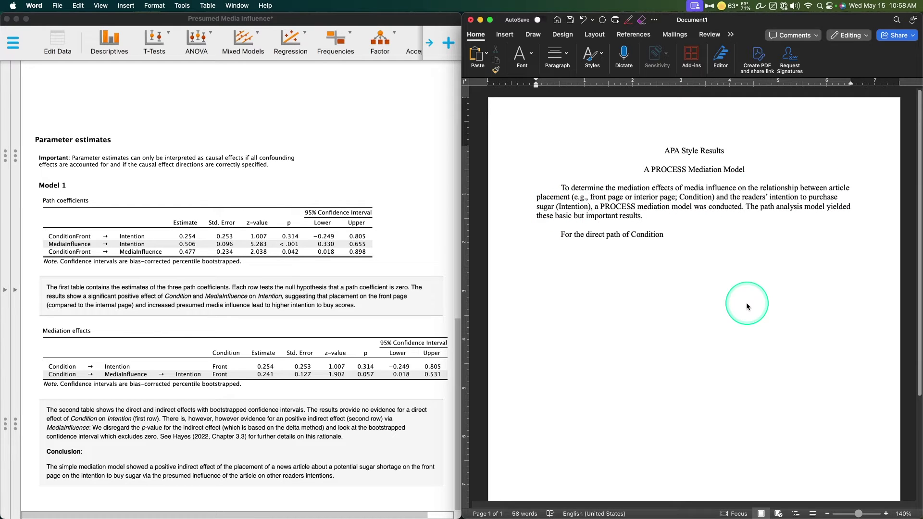
type("on Intention, the model revelaed a")
key("BackSpace")
key("BackSpace")
key("BackSpace")
key("BackSpace")
key("BackSpace")
key("BackSpace")
type("d a nonsignificant ")
type("relationship,")
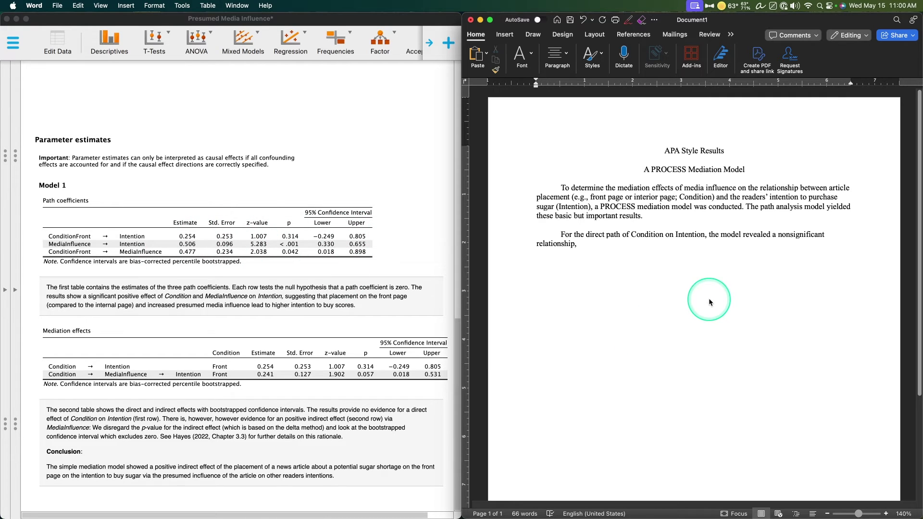
left_click(597, 245)
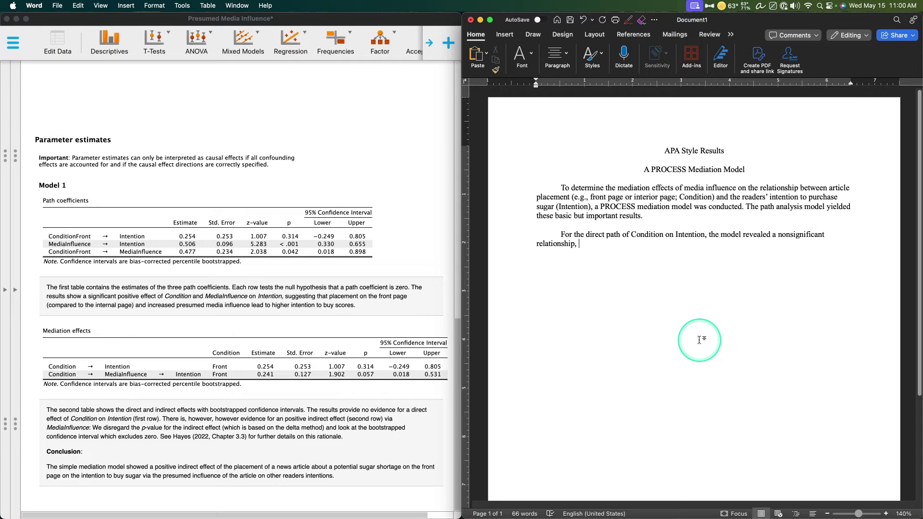
left_click(578, 244)
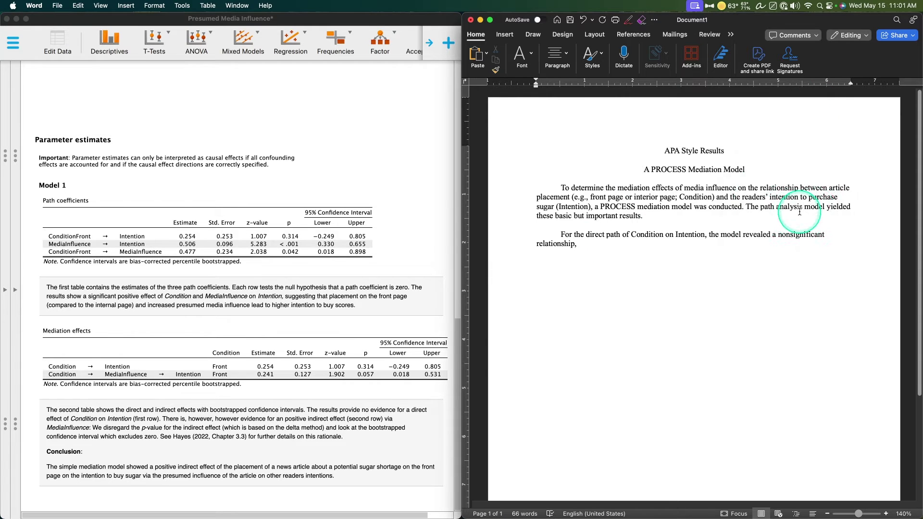
- Insert a single Greek β after 'relationship,' from the Character Viewer's 'beta' search
key("ctrl+super+space")
left_click(415, 168)
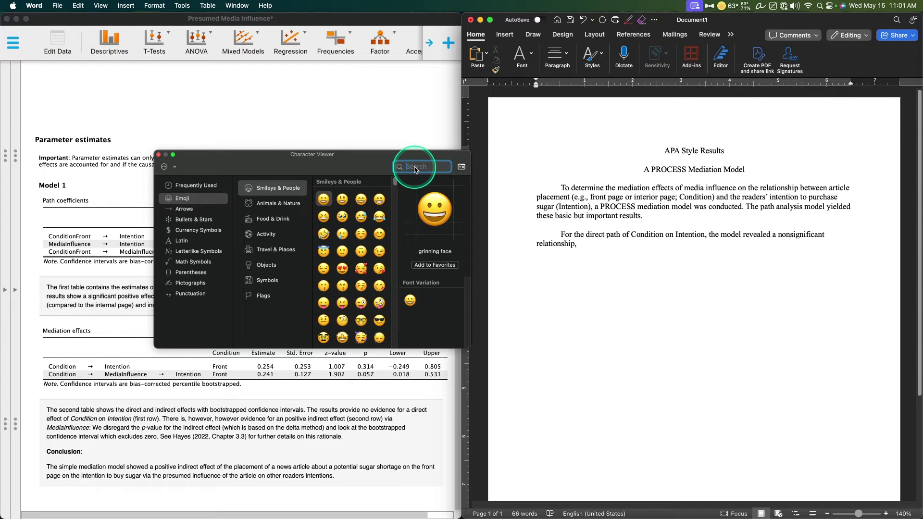
type("beta")
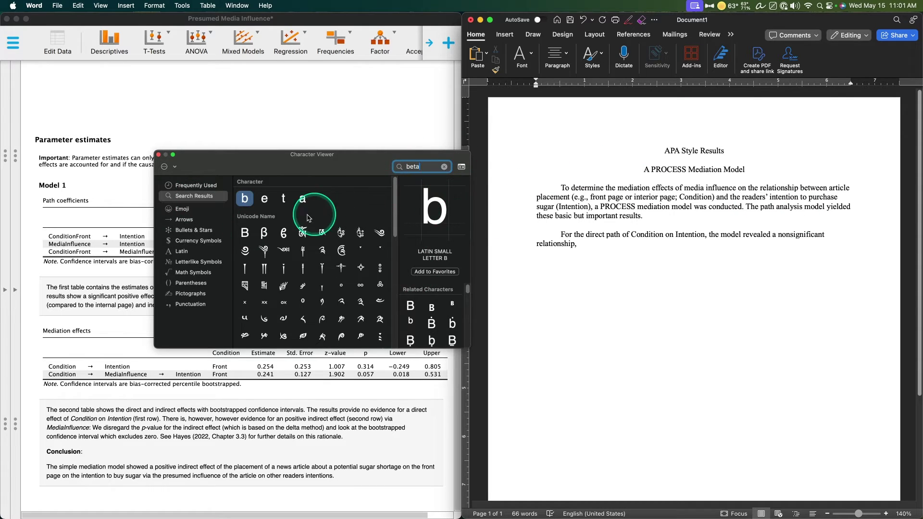
left_click(266, 233)
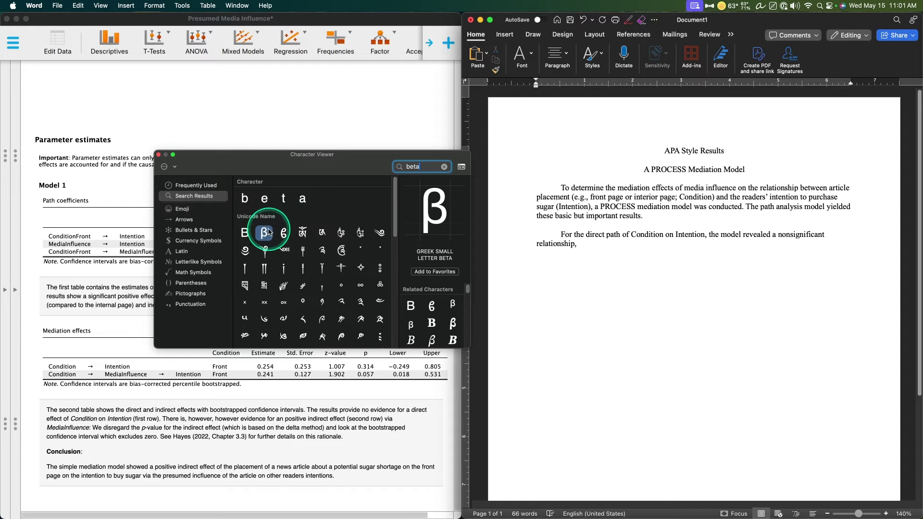
scroll(457, 313, "down", 1)
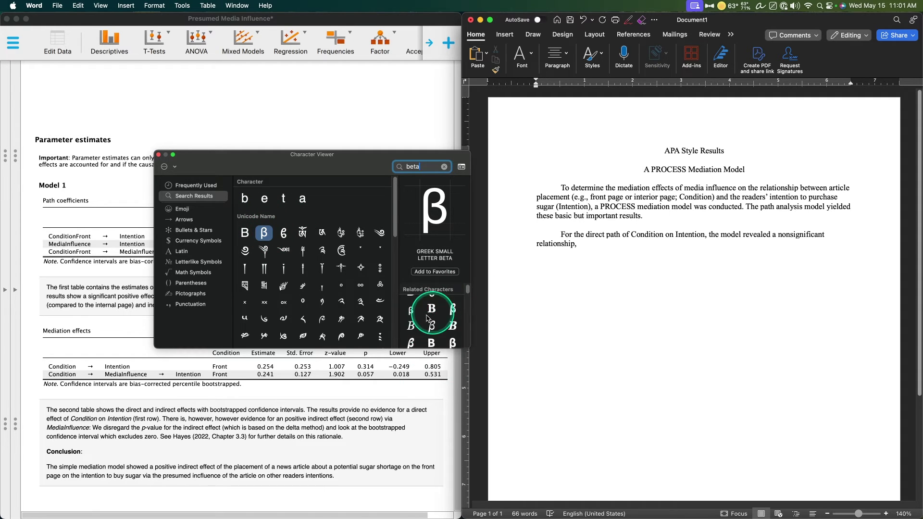
double_click(264, 233)
key("BackSpace")
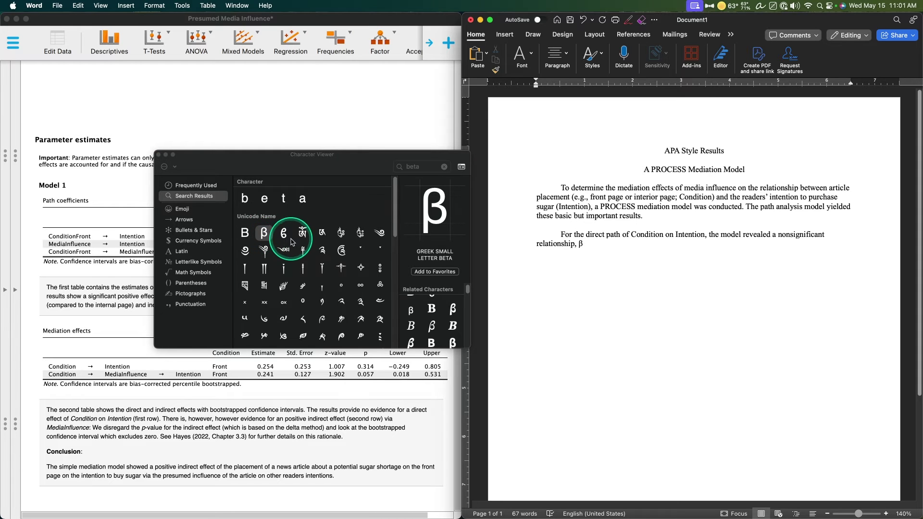
left_click(159, 155)
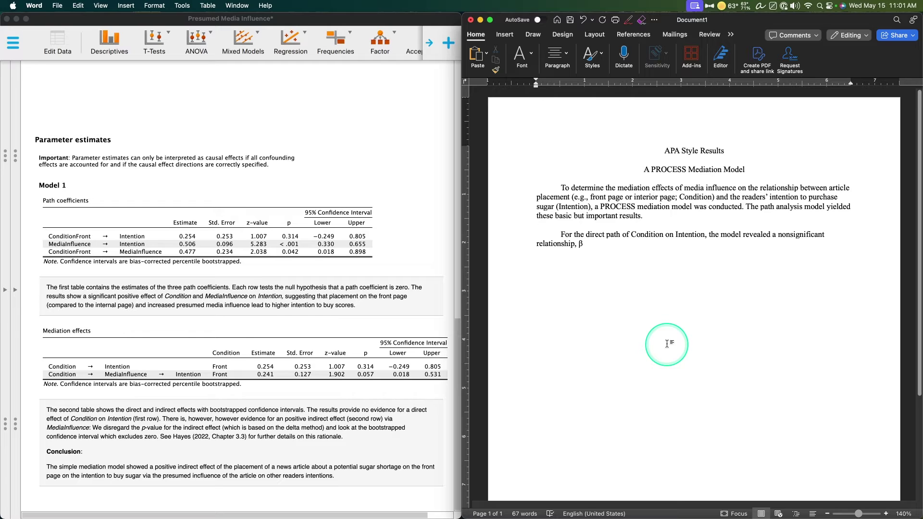
- Type '= .25, SE = .25, z = 1.01, p = .31, 95% CI [-.25, .81]' and the Media Influence interpretation
type("=")
type(".25")
type(", SE = ")
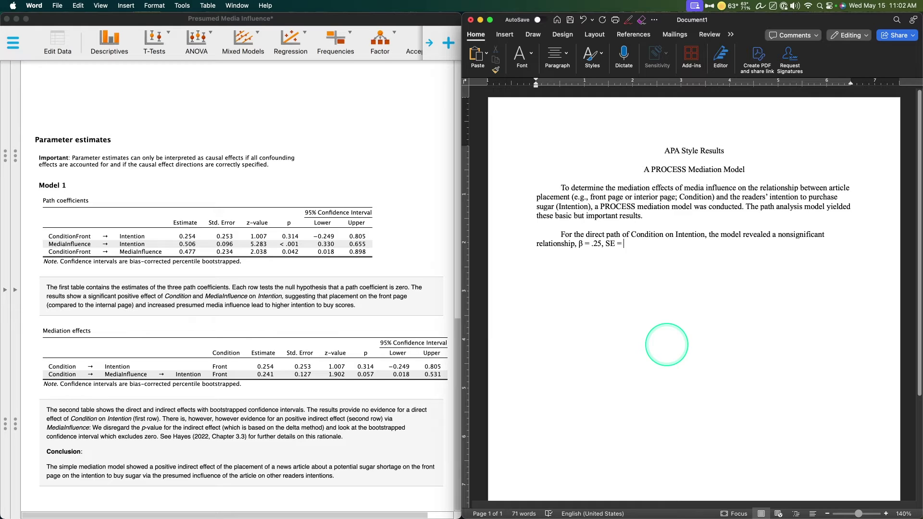
type(".25, z = 1.01, p = .31")
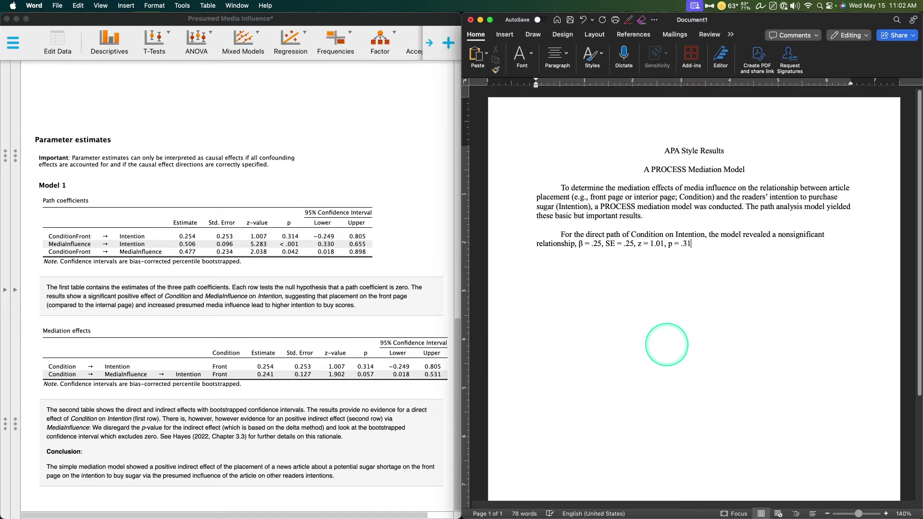
type(", 95% CI [")
type("-.25, .81]")
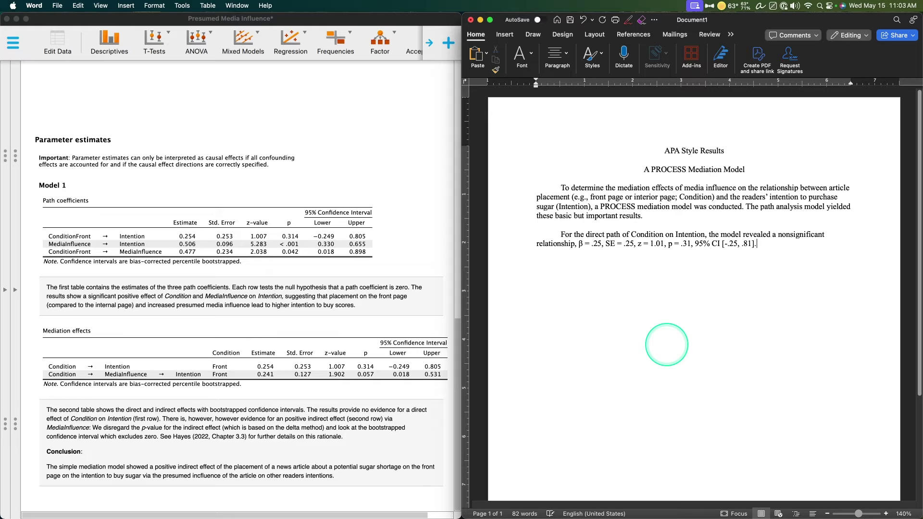
type(". Once the ")
type("Media Influence var")
type("iable is inserted into ")
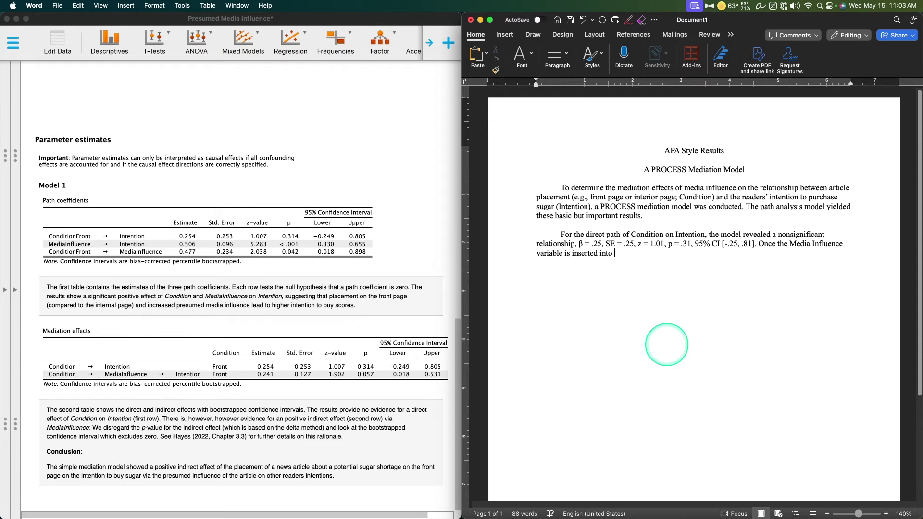
type("the model, Condition does not seem to matter")
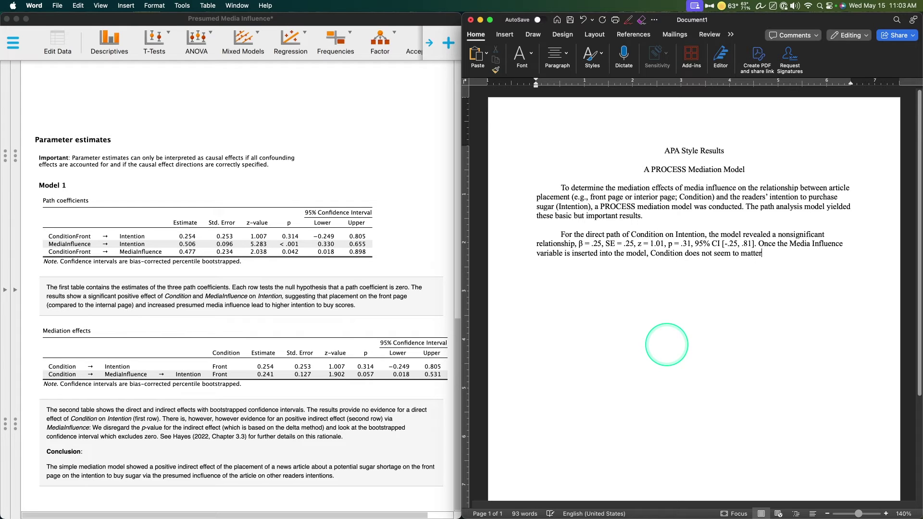
type(" in any partciiap")
key("BackSpace")
key("BackSpace")
key("BackSpace")
type("p")
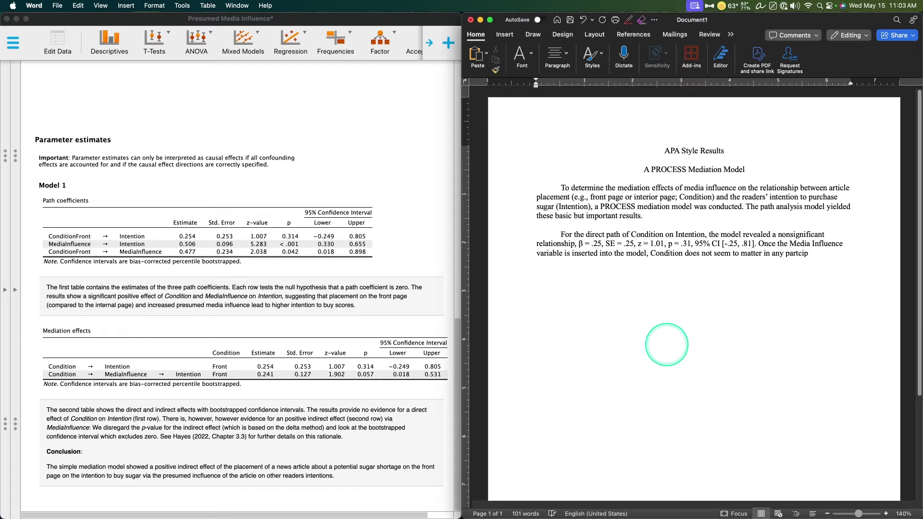
type("ant's inteiton to")
type(" buy the sugar.")
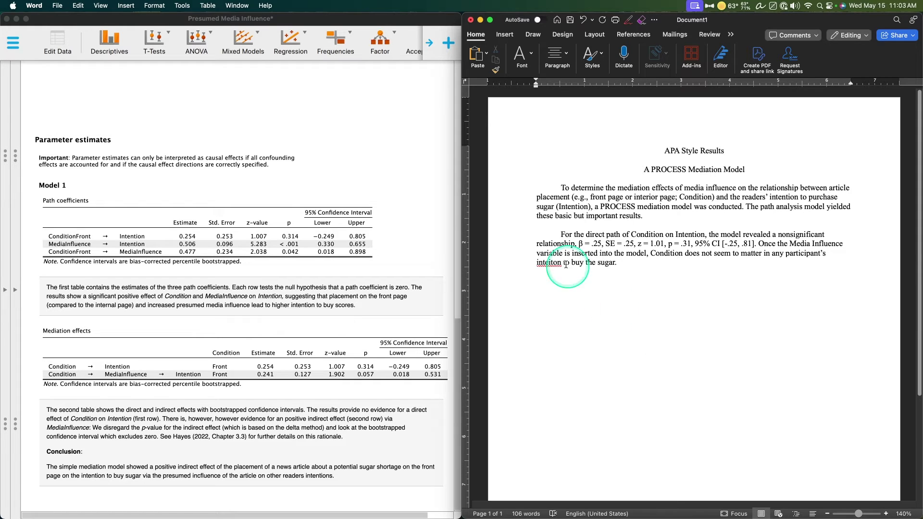
- Correct 'inteiton' to 'intention' and begin a new paragraph 'For the indirect path of Condition'
right_click(547, 263)
left_click(631, 284)
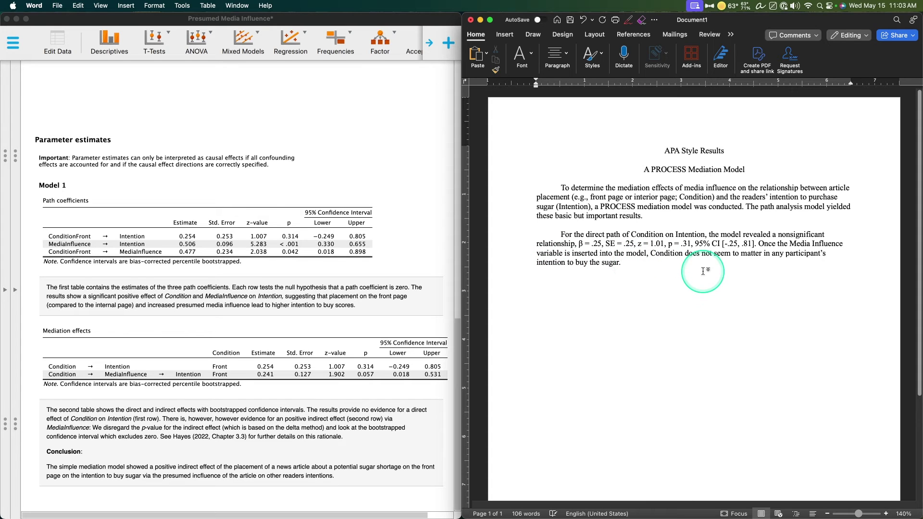
key("Return")
key("Return")
type("For the indirect path of Condition on Medi")
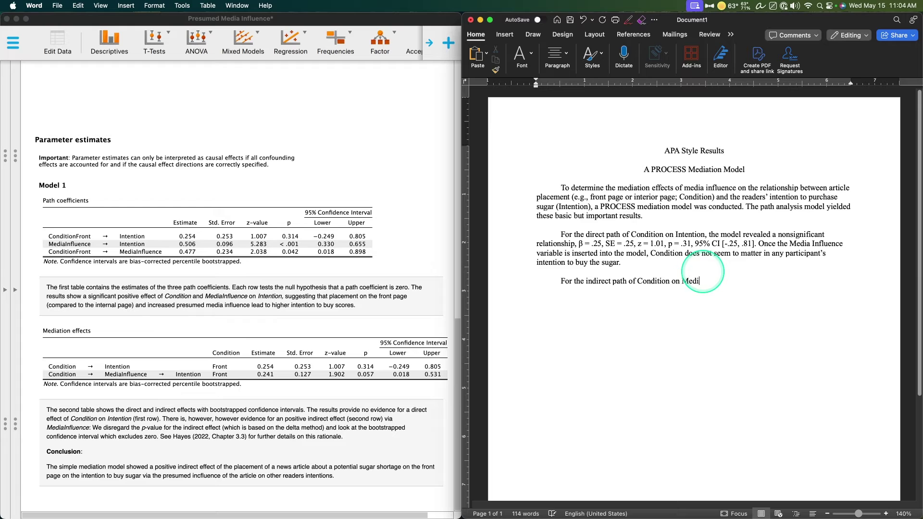
- Reword the paragraph opening to 'For the mediation path, or the'
key("BackSpace")
key("BackSpace")
key("BackSpace")
key("BackSpace")
key("BackSpace")
key("BackSpace")
key("BackSpace")
type("betwee")
key("BackSpace")
key("BackSpace")
key("BackSpace")
key("BackSpace")
key("BackSpace")
key("BackSpace")
type("on Media Inf")
key("alt+BackSpace")
key("alt+BackSpace")
key("alt+BackSpace")
key("alt+BackSpace")
key("alt+BackSpace")
key("alt+BackSpace")
key("alt+BackSpace")
key("alt+BackSpace")
type("the indirect paths")
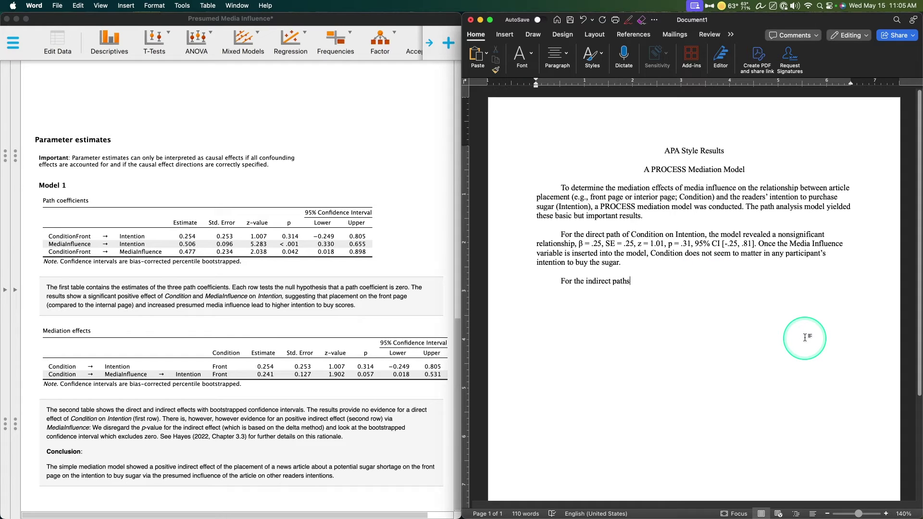
key("BackSpace")
key("BackSpace")
key("BackSpace")
key("BackSpace")
key("BackSpace")
key("BackSpace")
key("BackSpace")
key("BackSpace")
key("BackSpace")
key("BackSpace")
key("BackSpace")
key("BackSpace")
key("BackSpace")
key("BackSpace")
type("mediation")
key("BackSpace")
type("n path, or the series of")
- Add 'pair of indirect paths from Condition through Media Influence to Intention, the test showed a significant estimate,'
key("BackSpace")
key("BackSpace")
key("BackSpace")
key("BackSpace")
key("BackSpace")
key("BackSpace")
key("BackSpace")
key("BackSpace")
key("BackSpace")
type("pair of indirect paths from ")
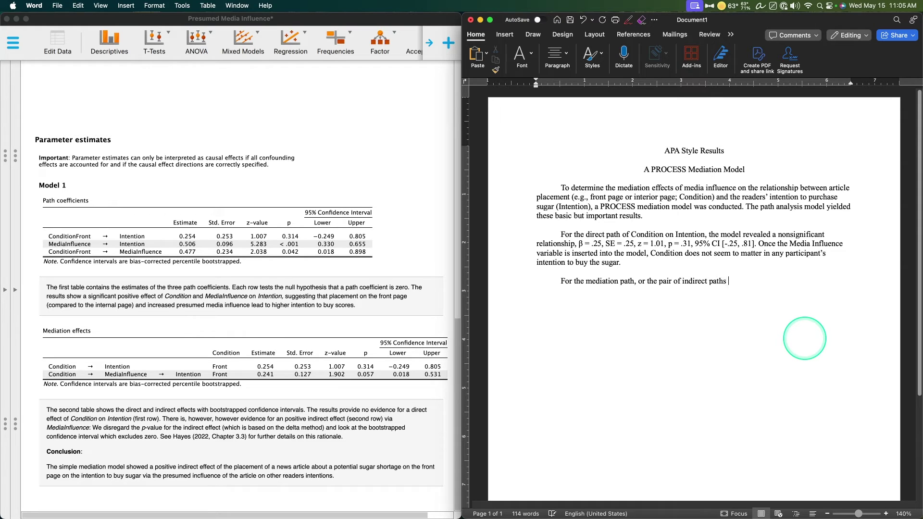
type("OCNdition through Media Influence")
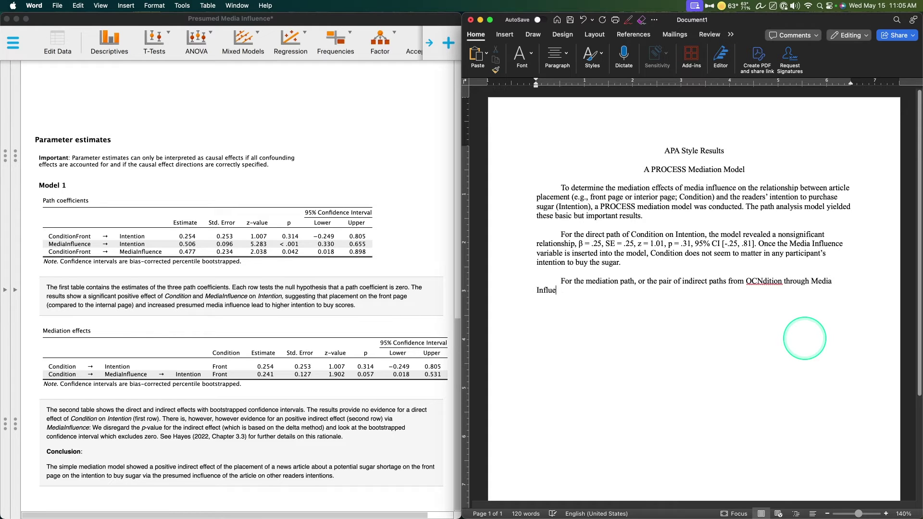
right_click(763, 280)
left_click(668, 315)
type("to ")
type("Intention, the test r")
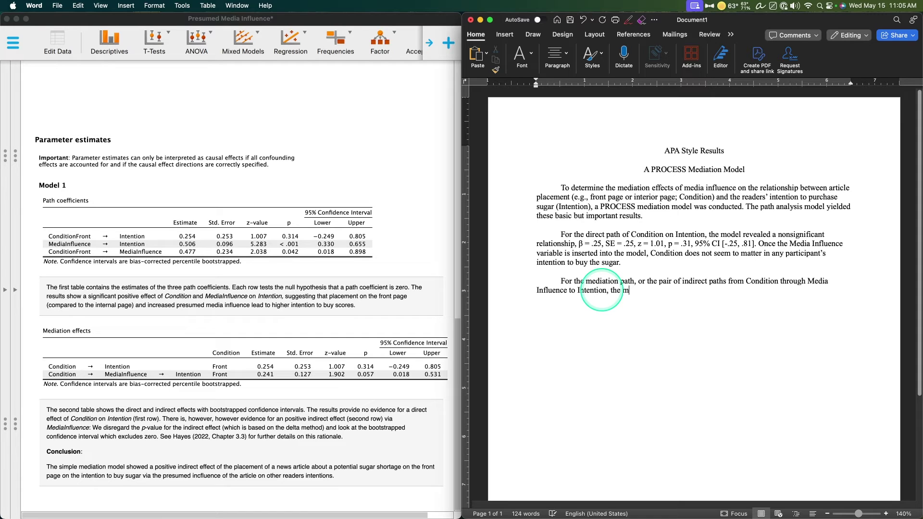
key("BackSpace")
type("showed a significant estimate,")
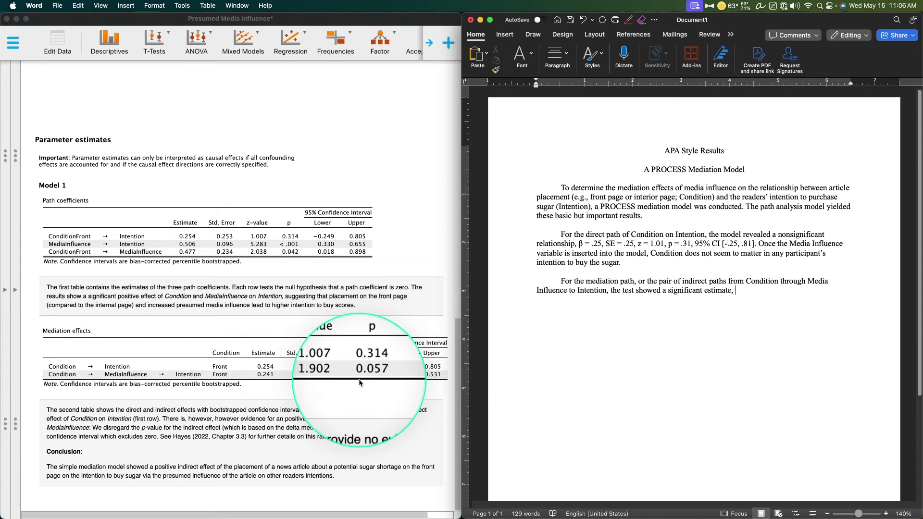
key("alt+shift+Left")
key("alt+shift+Left")
key("alt+shift+Left")
key("alt+shift+Left")
key("alt+shift+Left")
key("alt+shift+Left")
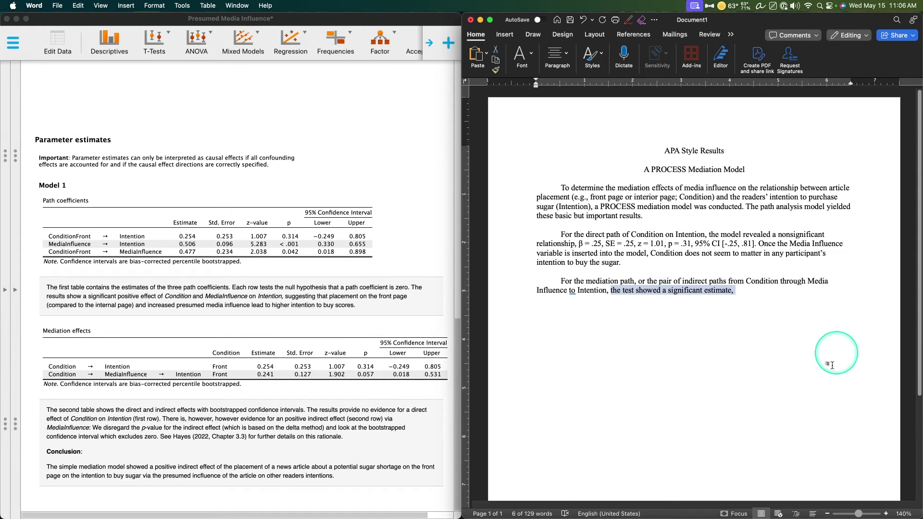
left_click(740, 289)
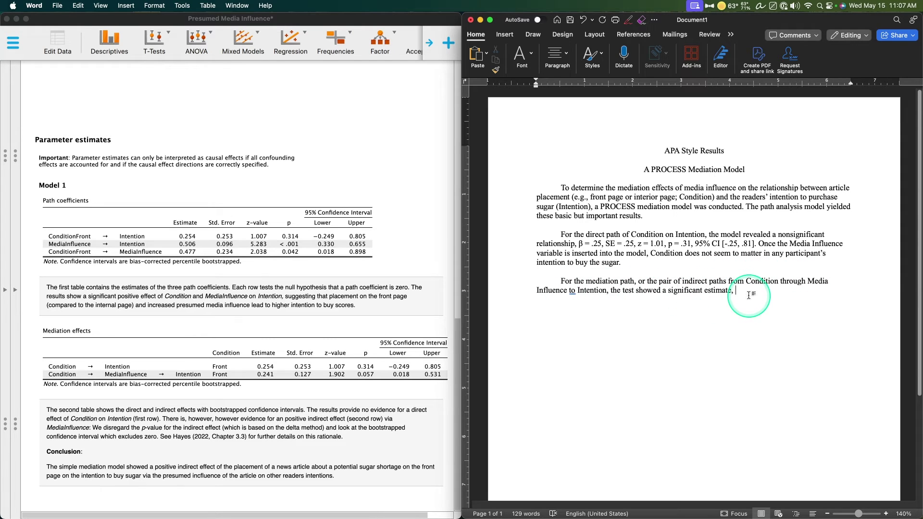
- Italicize the SE, z and p labels in the direct-path statistics
double_click(608, 244)
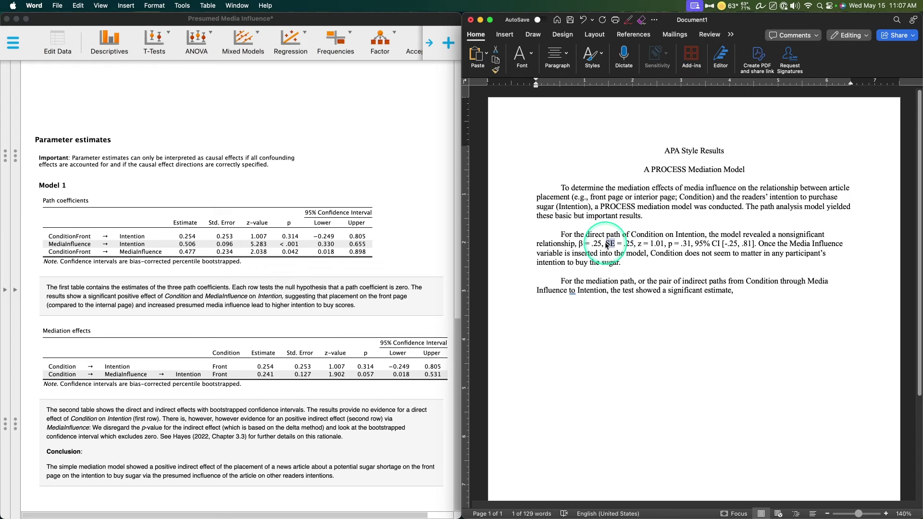
double_click(639, 244, "super")
double_click(670, 243, "super")
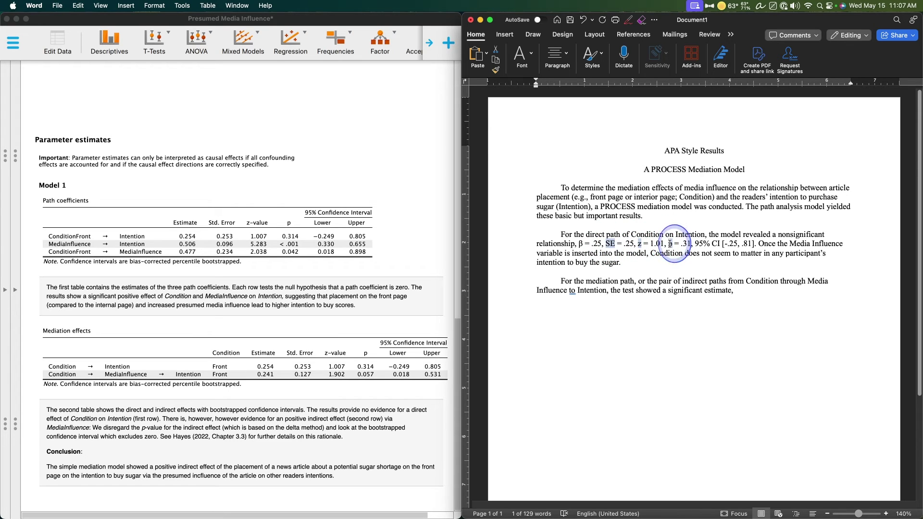
key("super+i")
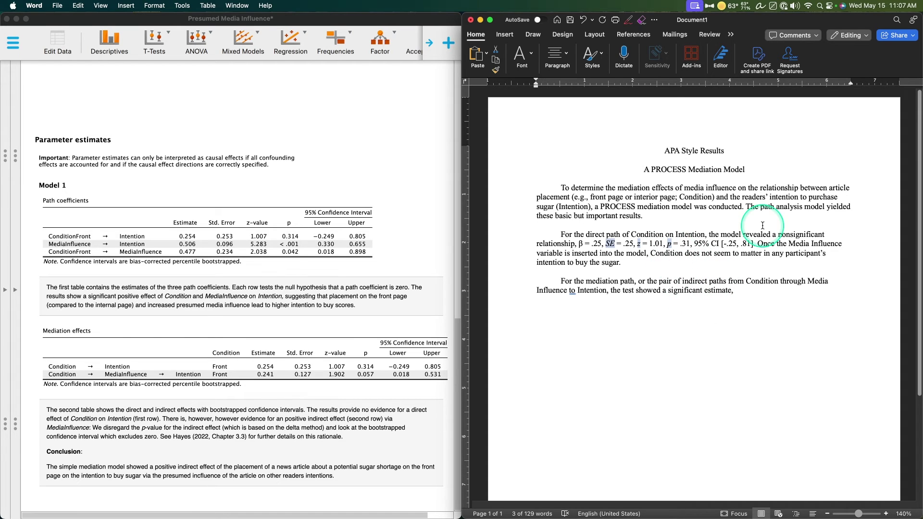
- Copy the direct-path statistics string and paste it after 'estimate,' in the mediation-path sentence
left_click_drag(757, 244, 721, 244)
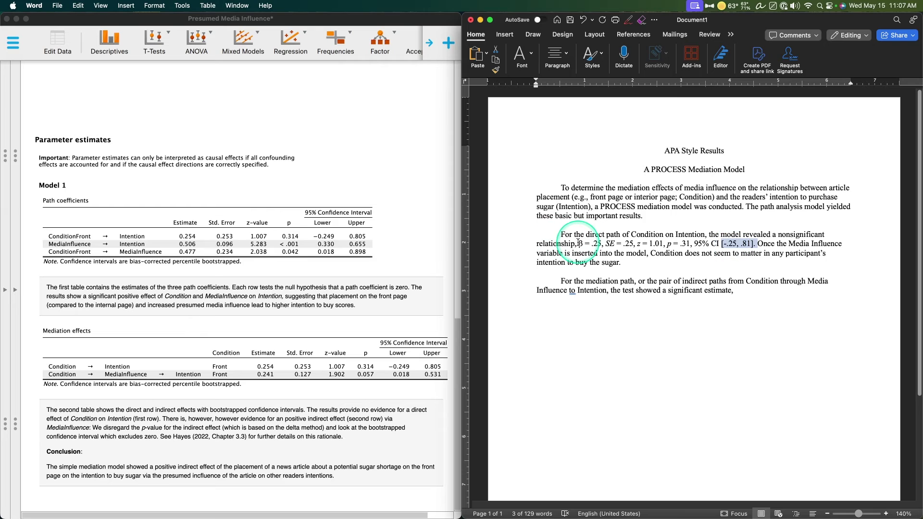
left_click_drag(579, 246, 754, 243)
key("super+c")
left_click(791, 302)
key("super+v")
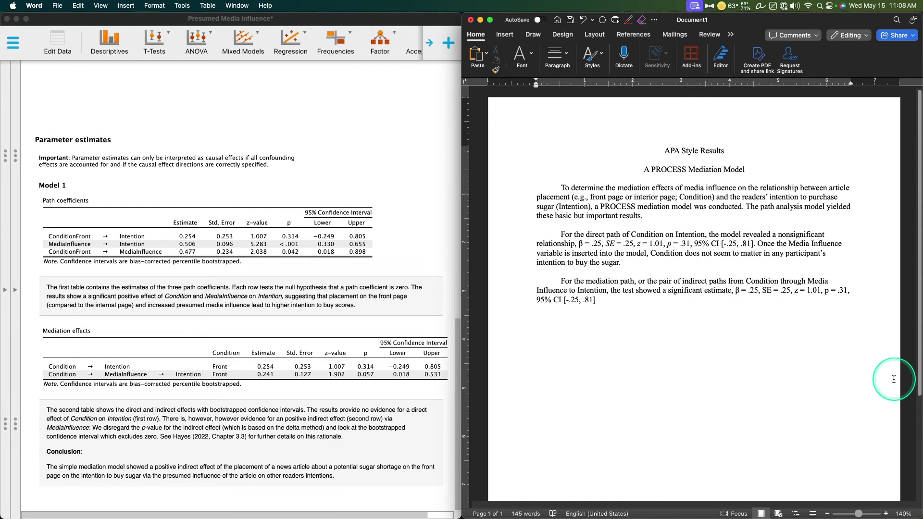
key("BackSpace")
- Set the pasted β to .24 and italicize its SE, z and p labels
type("4")
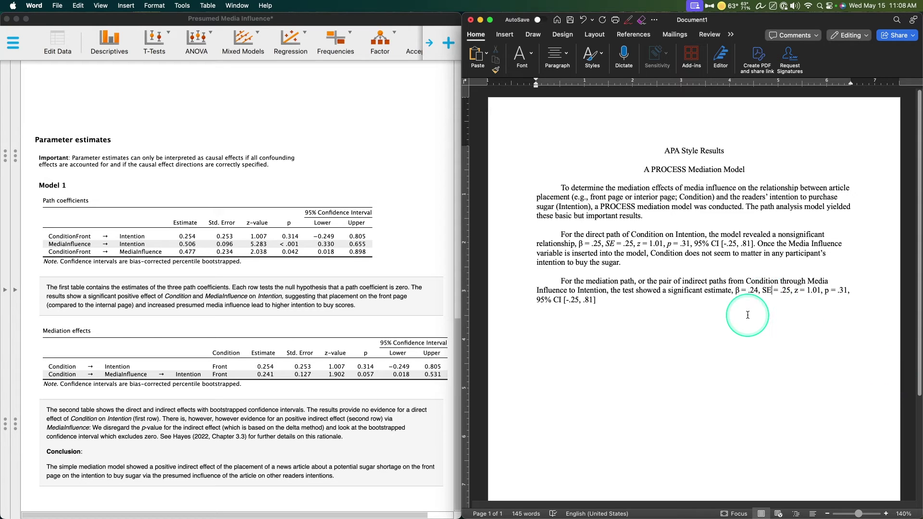
double_click(766, 291)
double_click(797, 291, "super")
double_click(826, 291, "super")
key("super+i")
- Change the pasted values to SE = .13, z = 1.90 and p = .06
key("Left")
key("BackSpace")
key("BackSpace")
type("13")
left_click(819, 290)
key("BackSpace")
key("BackSpace")
type("90")
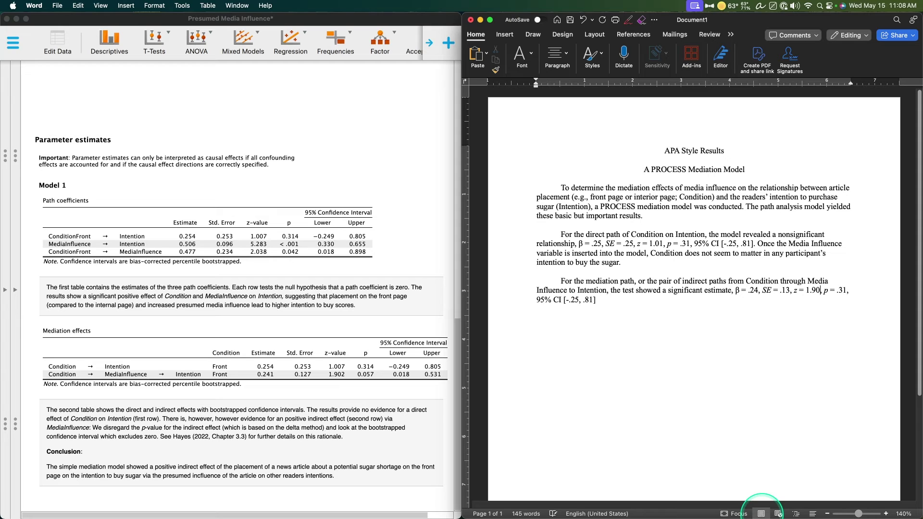
left_click(847, 290)
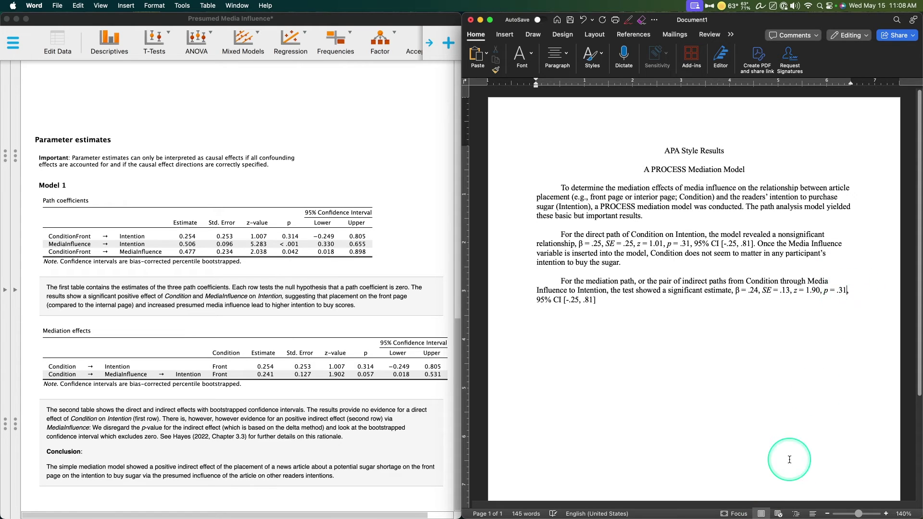
key("BackSpace")
key("BackSpace")
type("06")
- Change the confidence interval to 95% CI [.02, .53] and start the next sentence 'This'
left_click(569, 300)
key("BackSpace")
key("BackSpace")
key("Delete")
key("Delete")
type("02")
key("BackSpace")
key("BackSpace")
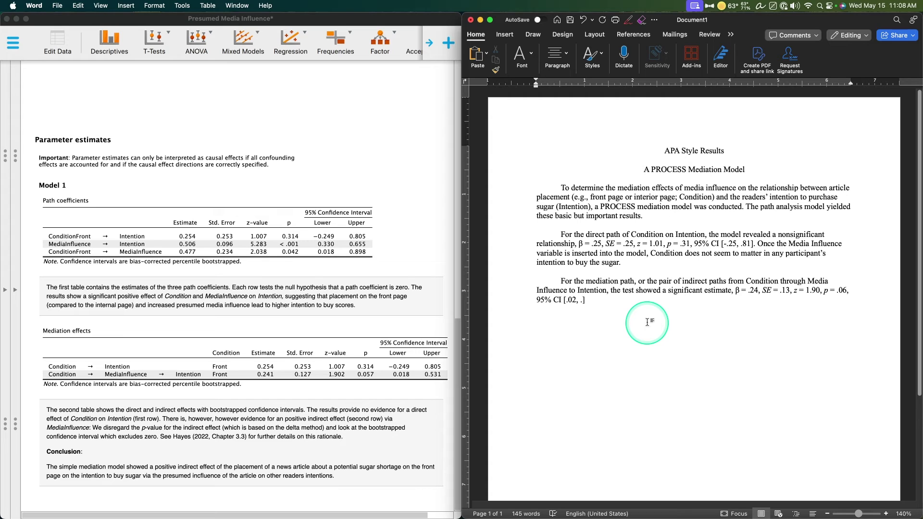
type("53")
key("Right")
type(". Tgis")
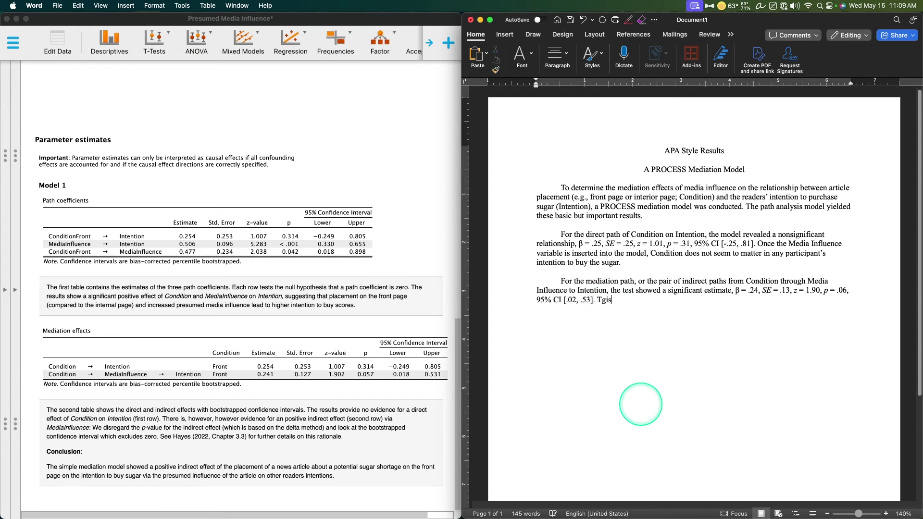
key("BackSpace")
key("BackSpace")
- Conclude that Media Influence drives intention to buy, then start the 'Furthermore, exploring each individual path' paragraph
type("his suggests, t")
key("BackSpace")
type("that Media Influence plays a ")
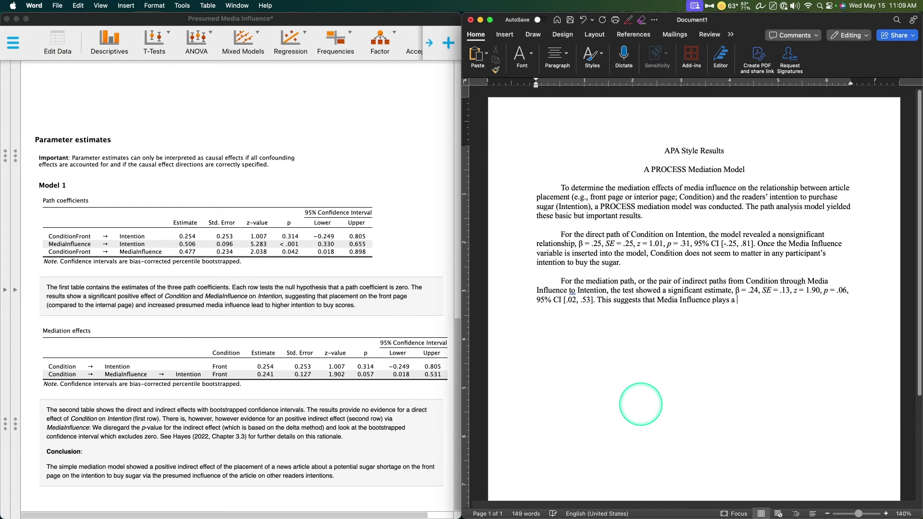
type("role in instigating or infl")
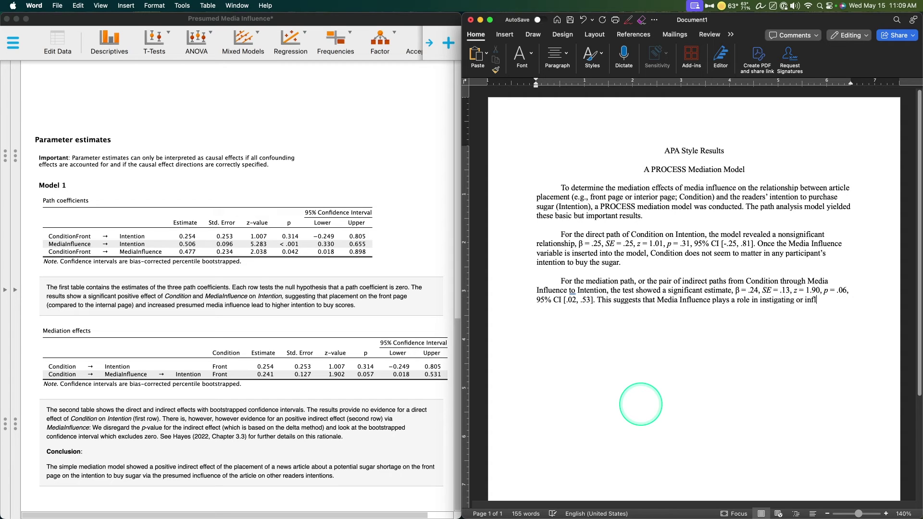
type("uencing a person to")
type(" intend to buy")
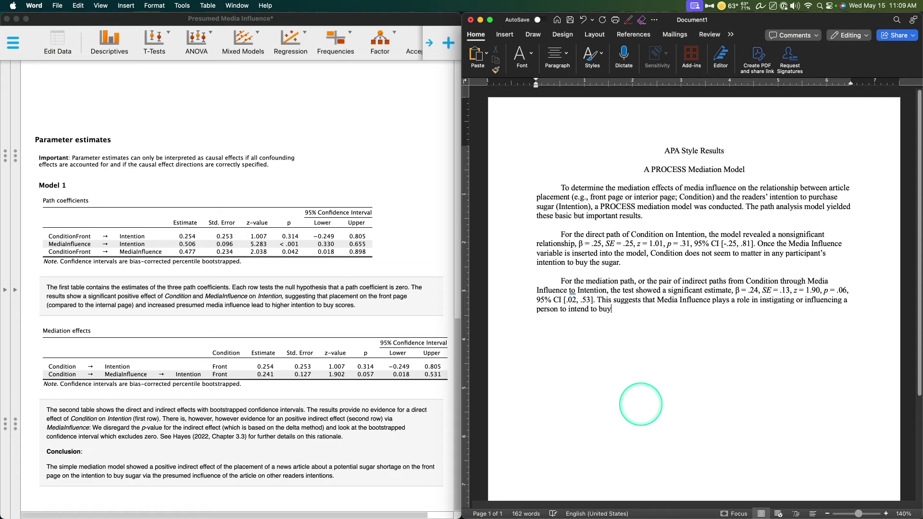
type(" a product, such as sugFurthermore, expl")
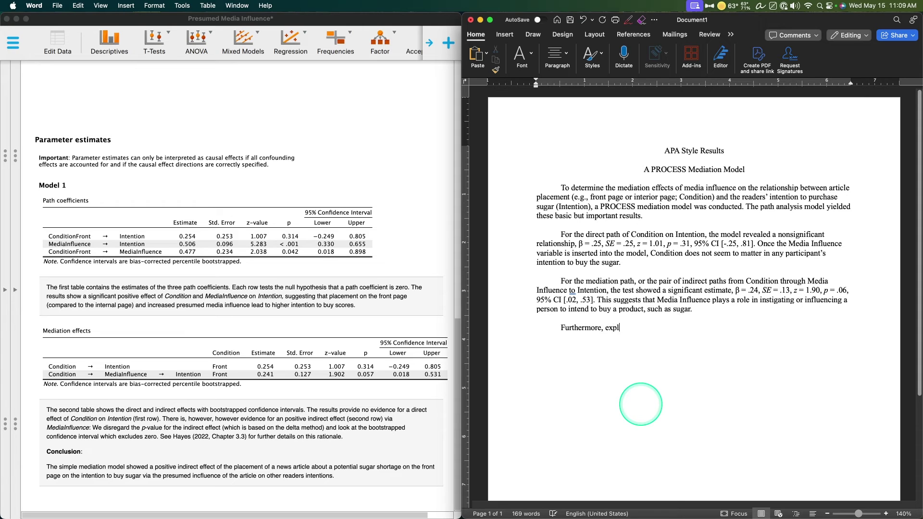
type("oring each individual path in the indirect path, we can see that")
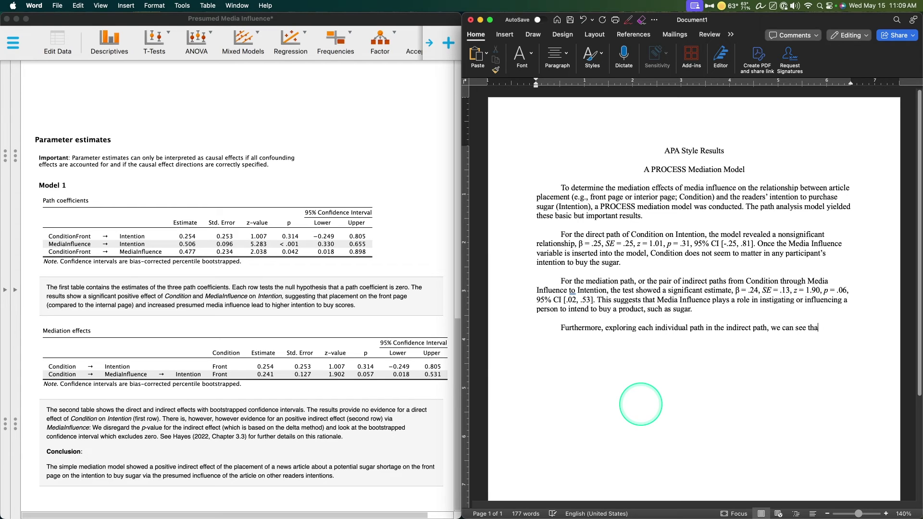
key("BackSpace")
key("BackSpace")
key("BackSpace")
key("BackSpace")
key("BackSpace")
key("BackSpace")
key("BackSpace")
key("BackSpace")
key("BackSpace")
key("BackSpace")
key("BackSpace")
key("BackSpace")
key("BackSpace")
key("BackSpace")
key("BackSpace")
type("the test showed that Media Influence i")
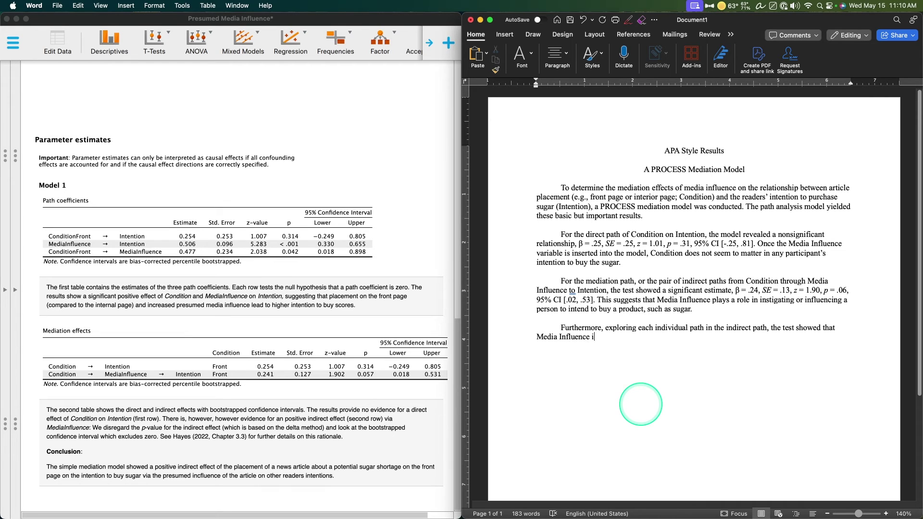
type("s significantly predicted by the plkacemernt of the artic")
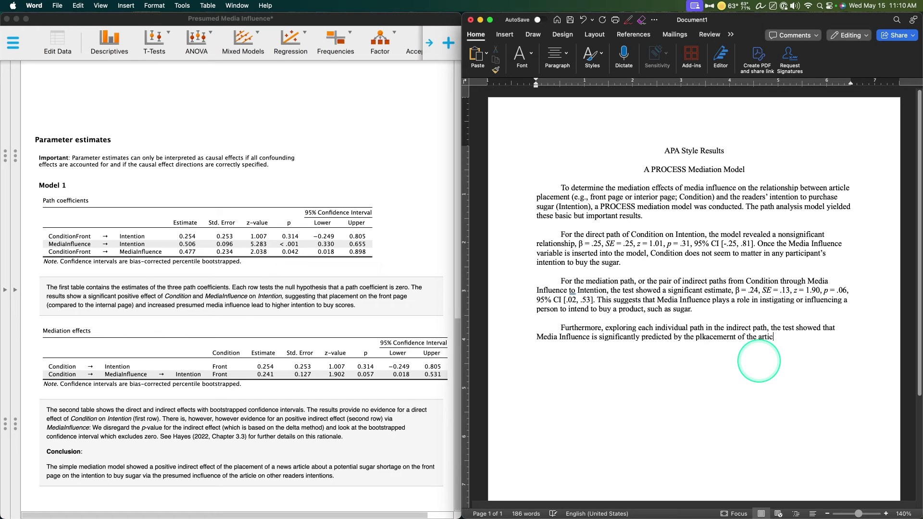
type("le (Condition)")
- Correct 'placement' and paste a copy of the mediation-path statistics after '(Condition),'
right_click(715, 337)
left_click(731, 301)
left_click(816, 337)
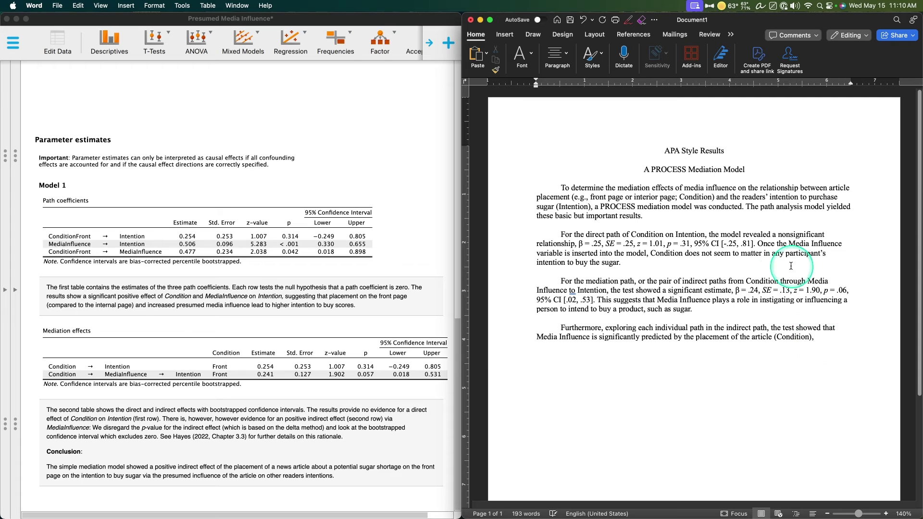
left_click_drag(735, 291, 592, 302)
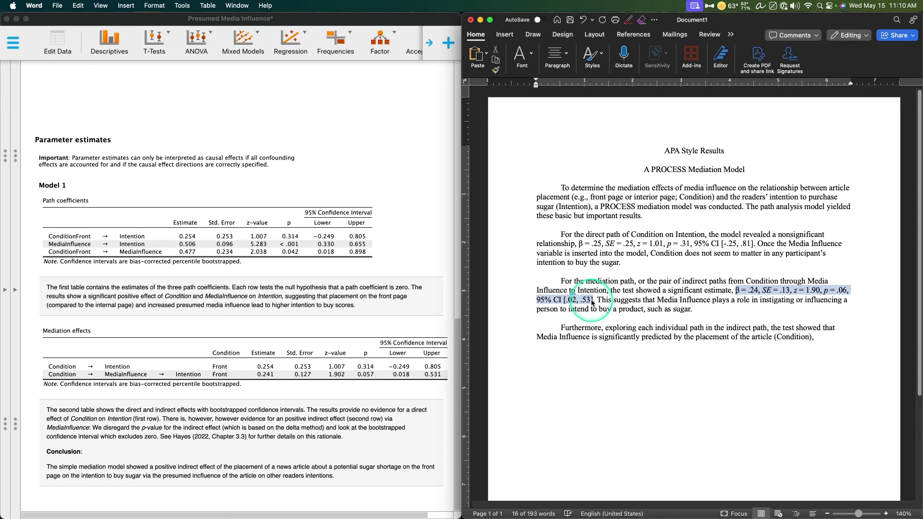
key("super+c")
left_click(820, 337)
key("super+v")
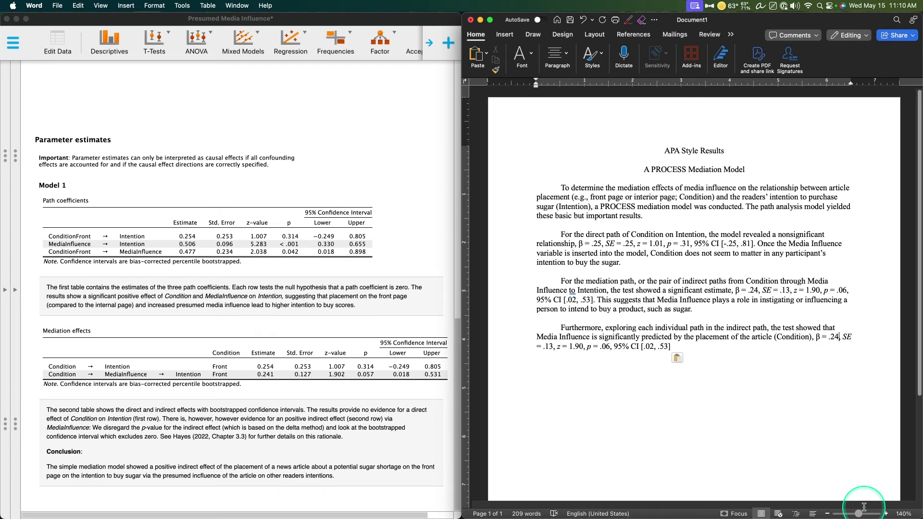
- Change the pasted values to β = .48, SE = .23, z = 2.04, p = .04
key("BackSpace")
type("3")
key("BackSpace")
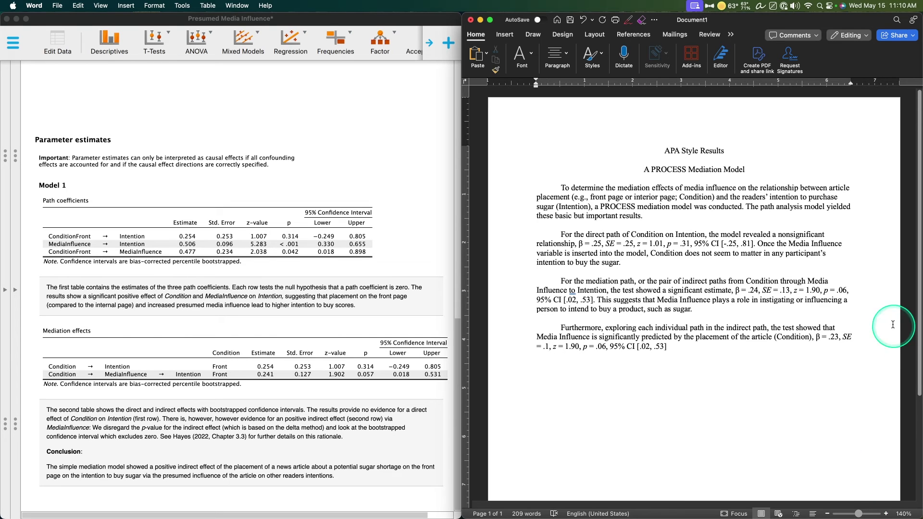
double_click(838, 337)
key("BackSpace")
type("48")
key("Delete")
type("23")
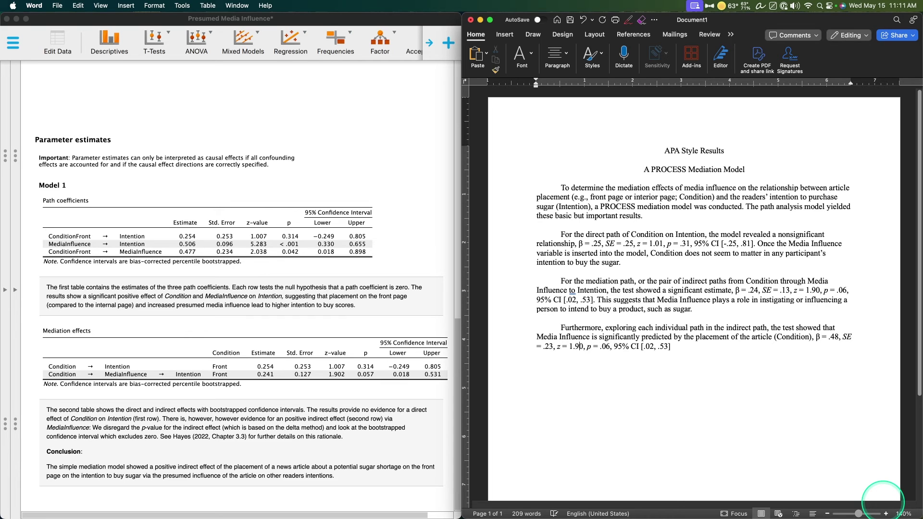
key("BackSpace")
key("BackSpace")
key("BackSpace")
key("BackSpace")
type("2.")
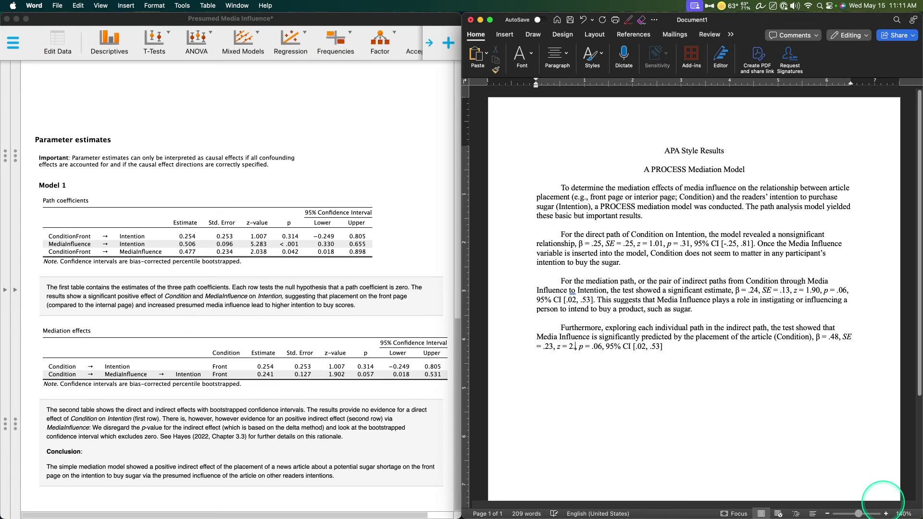
type("04")
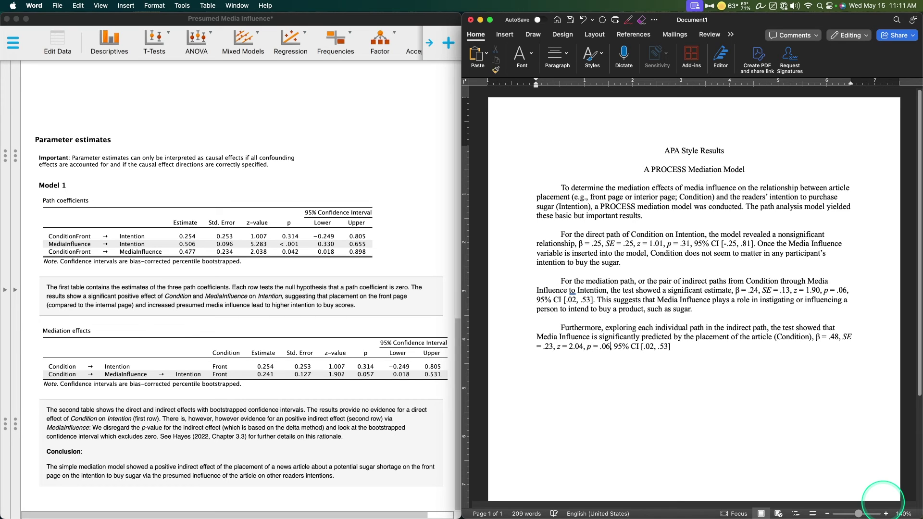
key("BackSpace")
type("4")
- Add the clause on Media Influence's distinct, significant role in increasing participants' intentions to buy sugar
type("and that Media Influence pla")
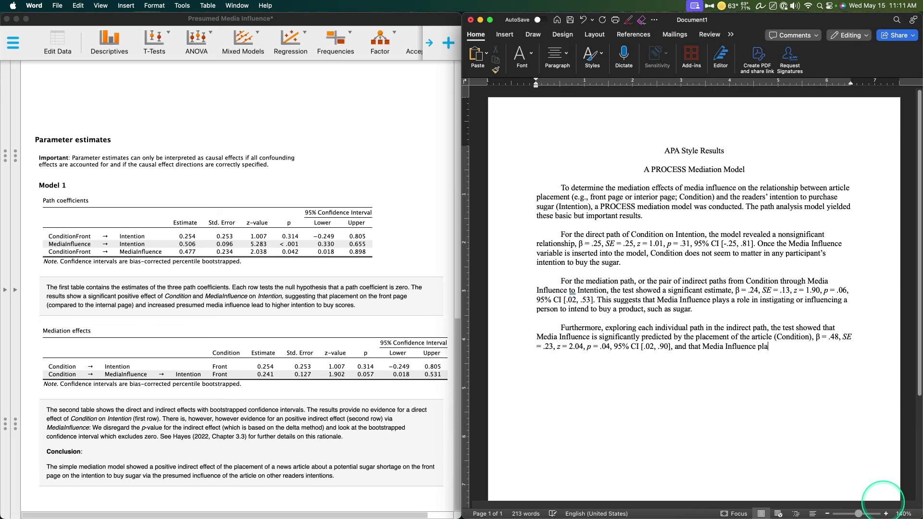
type("ys a distinct and significant role ")
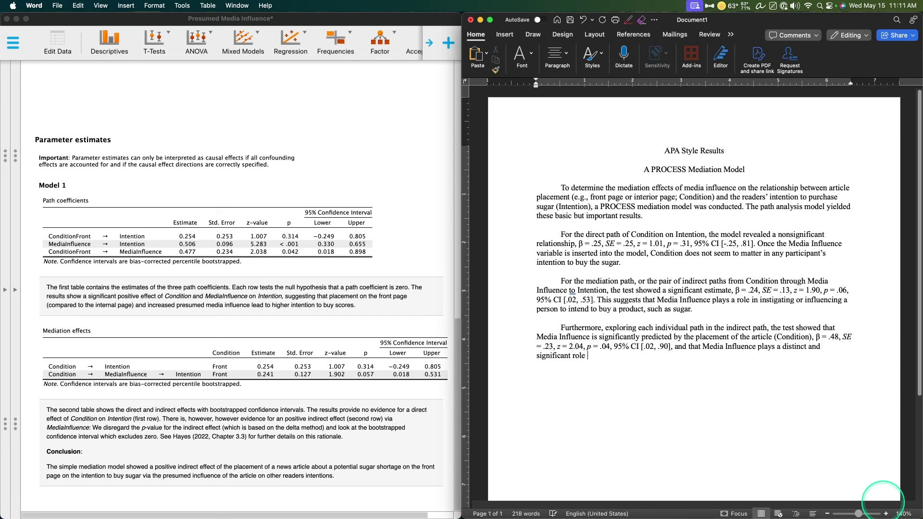
type("in increasing partcipa")
key("BackSpace")
key("BackSpace")
key("BackSpace")
key("BackSpace")
key("BackSpace")
type("ticipants ")
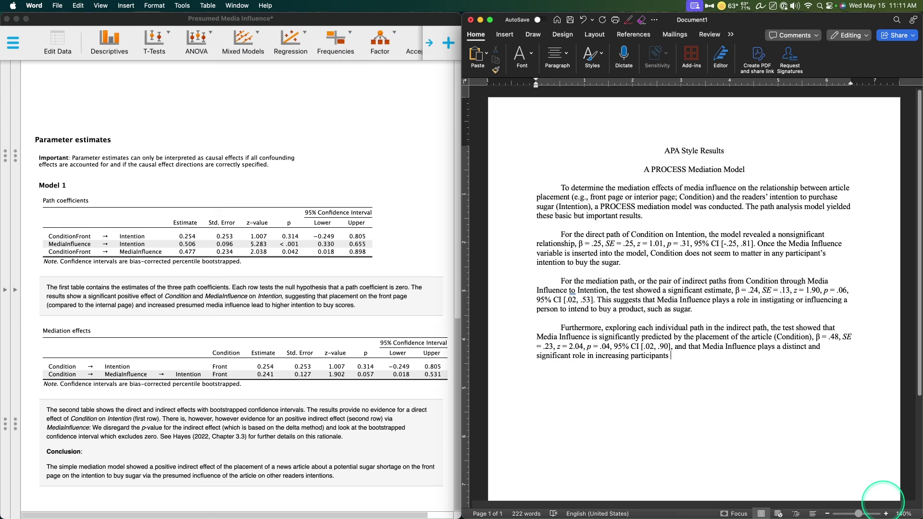
type(" intentions to buy sugar,")
- Paste the statistics template after 'buy sugar,' and update it to β = .51, SE = .09, z = 5.28
key("super+v")
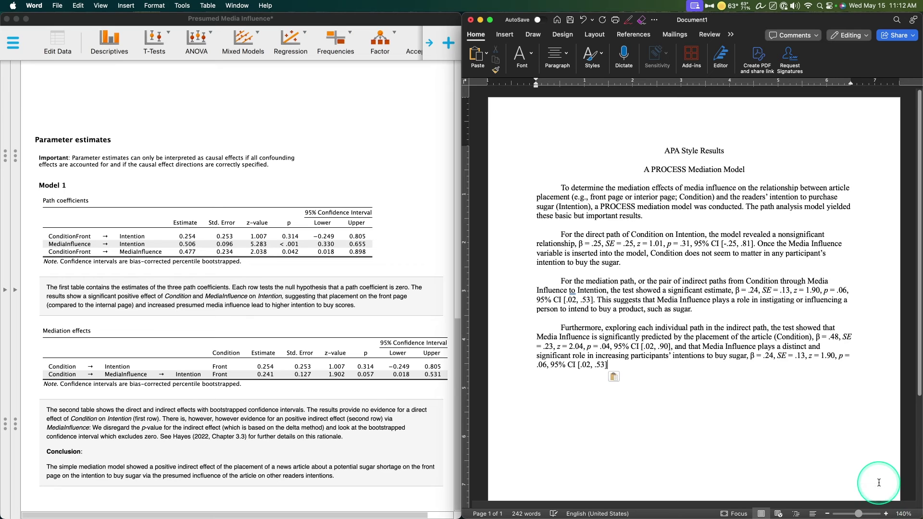
key("BackSpace")
key("BackSpace")
type("51")
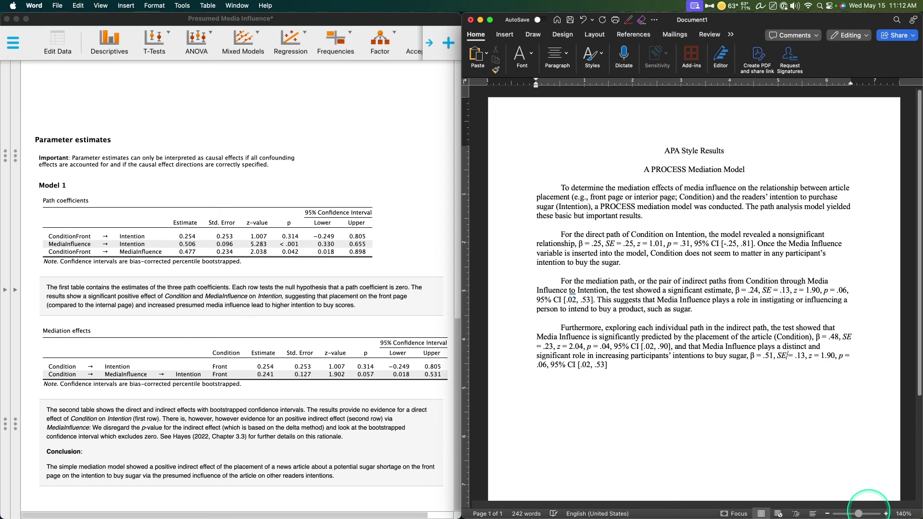
key("BackSpace")
key("BackSpace")
type("09")
key("BackSpace")
type("5")
key("BackSpace")
key("Delete")
type("28")
- Change the remaining values to p < .001 and 95% CI [.33, .66]
key("BackSpace")
type("<")
key("Delete")
type("01")
key("Right")
key("Right")
key("Right")
key("BackSpace")
key("BackSpace")
type("33")
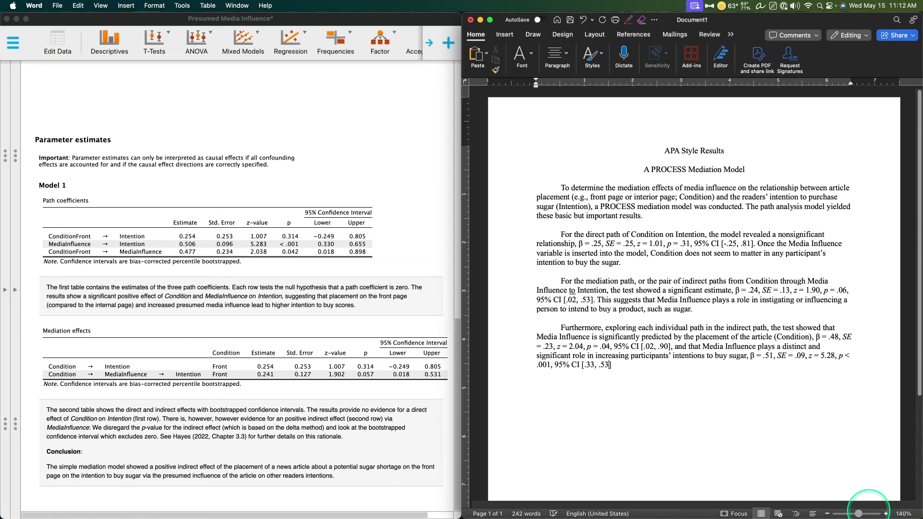
key("BackSpace")
key("BackSpace")
type("66")
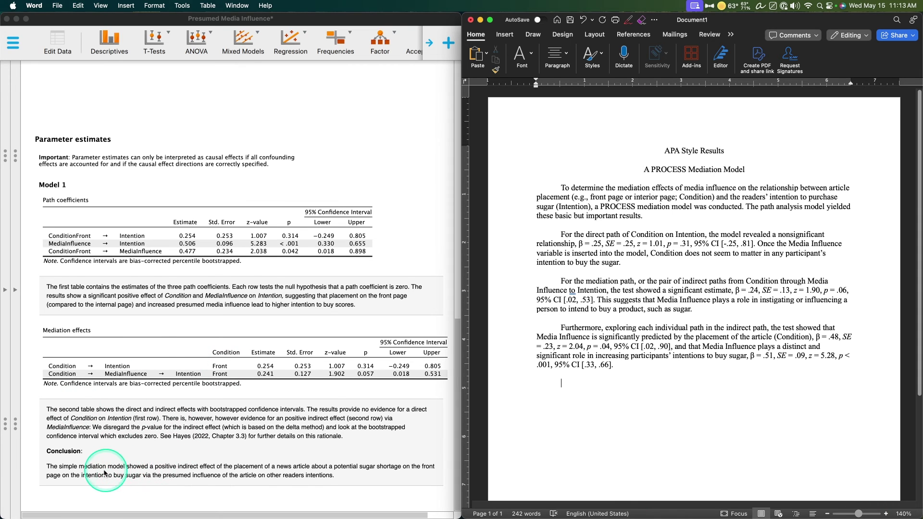
- Copy JASP's conclusion paragraph and paste it as a new final paragraph in Word
left_click(207, 465)
left_click_drag(335, 495, 39, 479)
key("super+c")
left_click(625, 401)
key("super+v")
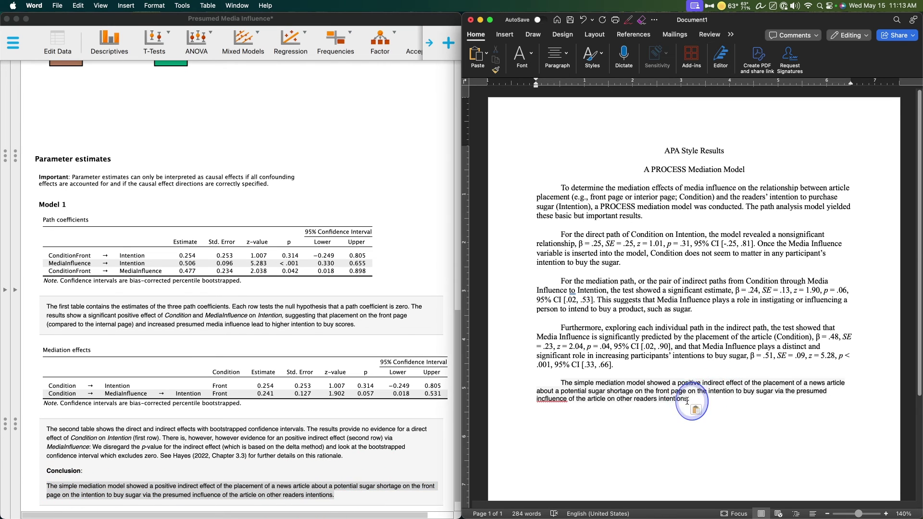
- Set the pasted conclusion to Times New Roman and correct 'incfluence' to 'influence'
triple_click(675, 401)
left_click(522, 58)
left_click(589, 82)
left_click(725, 476)
left_click(587, 402)
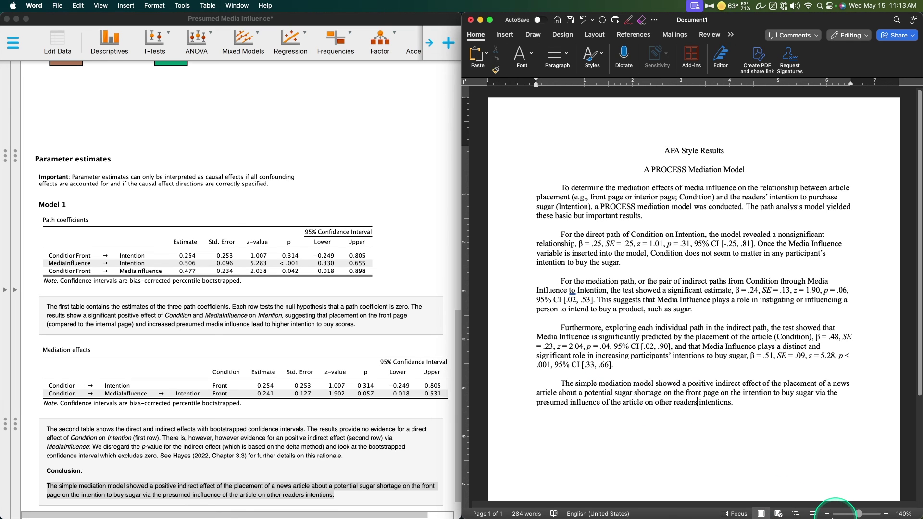
left_click(765, 410)
left_click(260, 442)
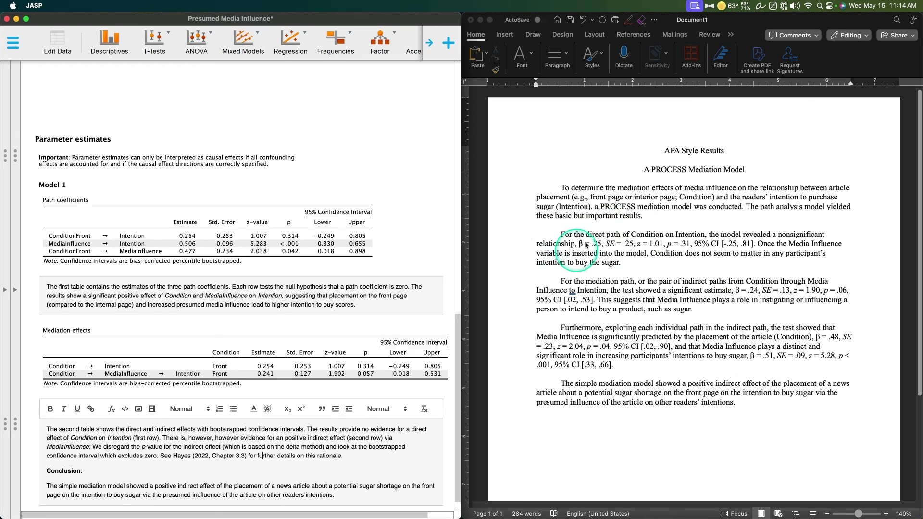
scroll(139, 209, "up", 5)
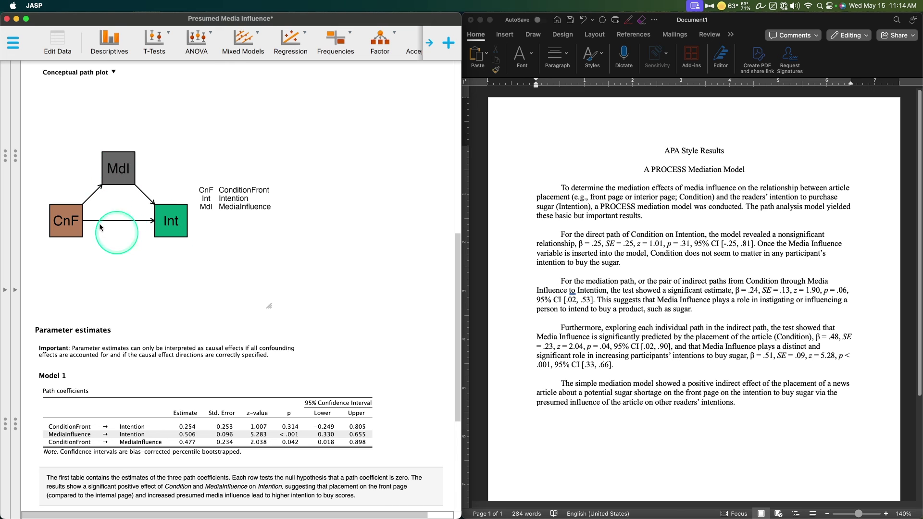
scroll(226, 313, "down", 4)
scroll(200, 389, "up", 6)
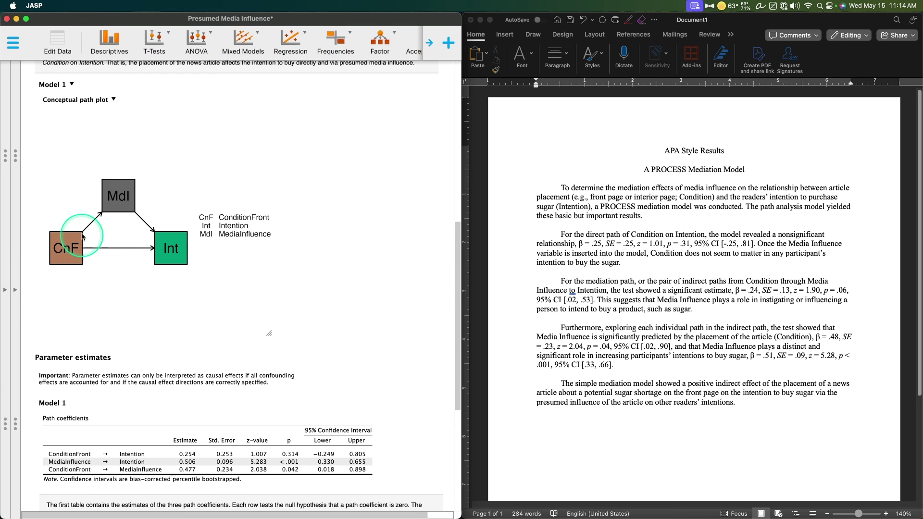
scroll(168, 298, "down", 7)
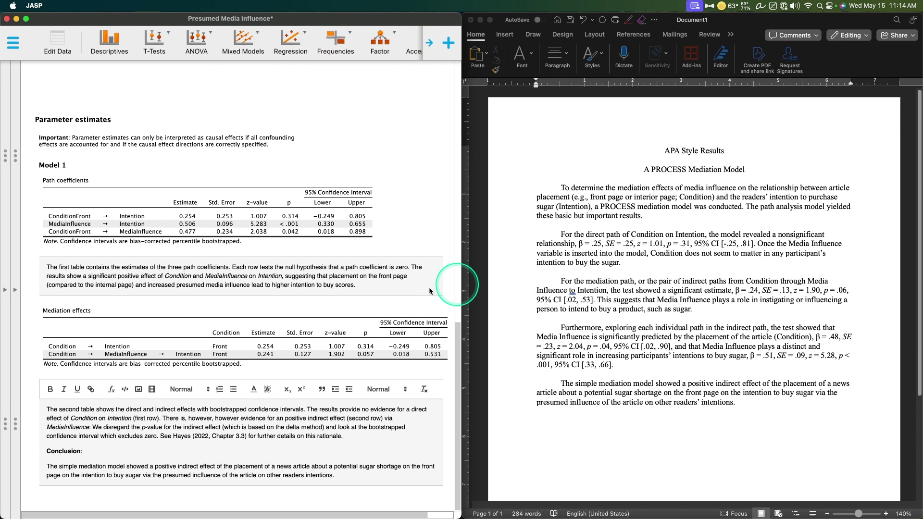
scroll(394, 288, "up", 1)
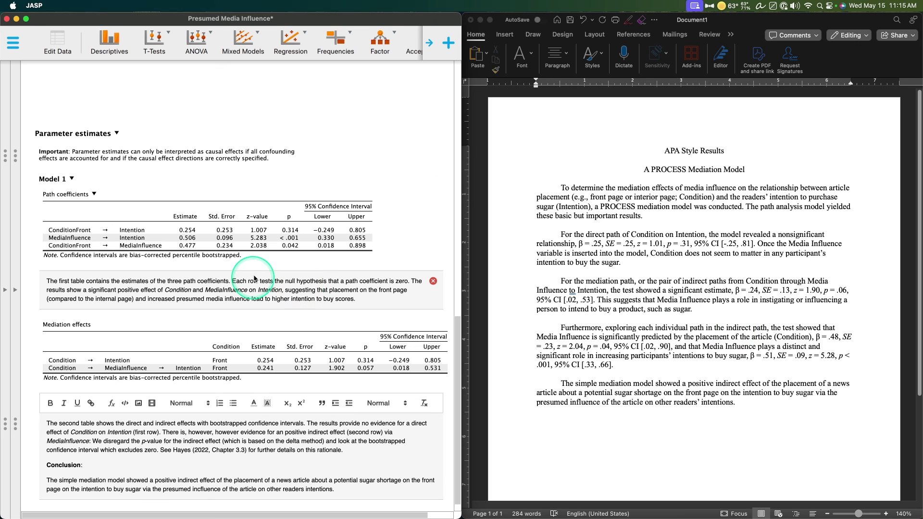
scroll(269, 230, "up", 5)
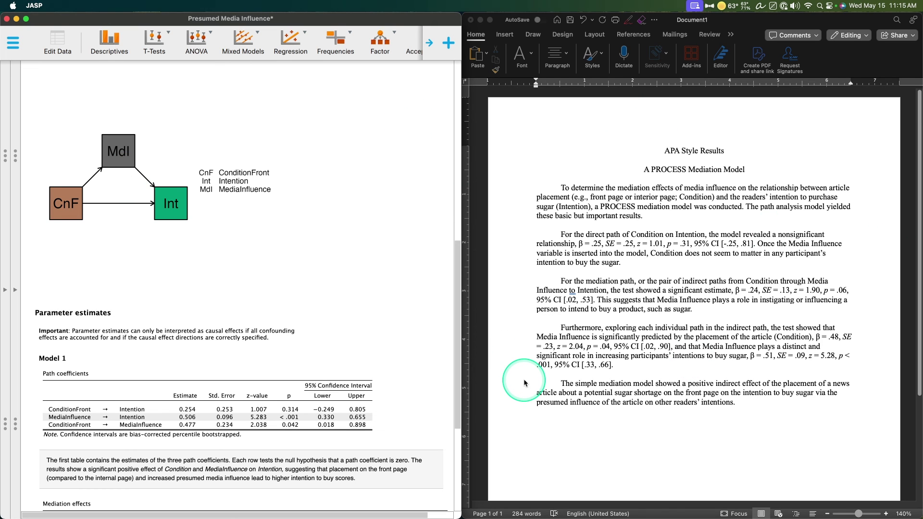
- Insert 'Simple' after 'PROCESS' so the subtitle reads 'A PROCESS Simple Mediation Model'
left_click(687, 169)
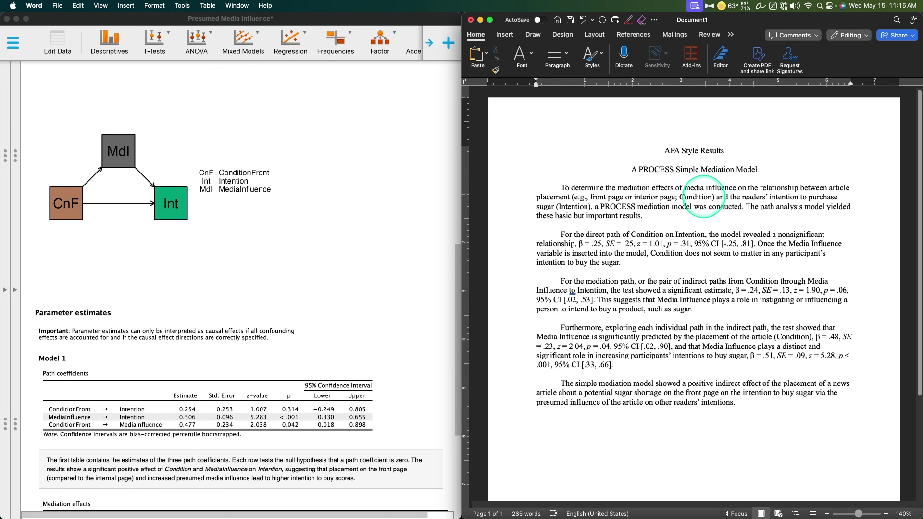
left_click(761, 409)
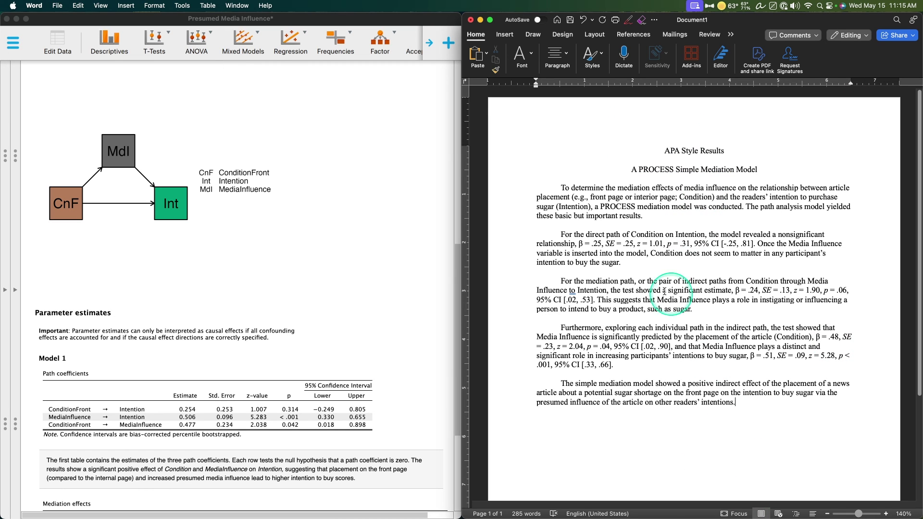